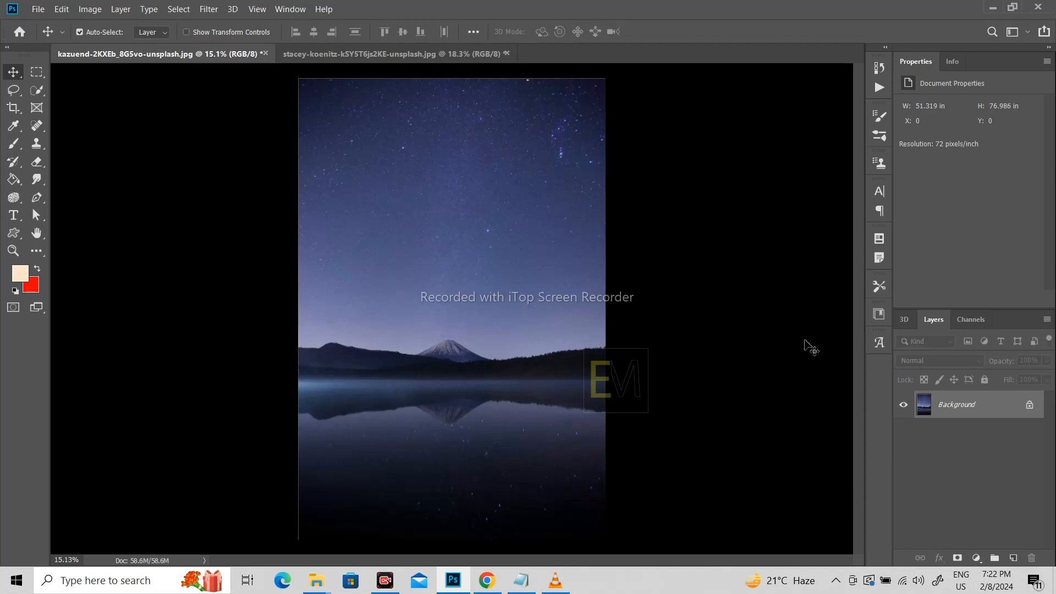
pyautogui.click(979, 559)
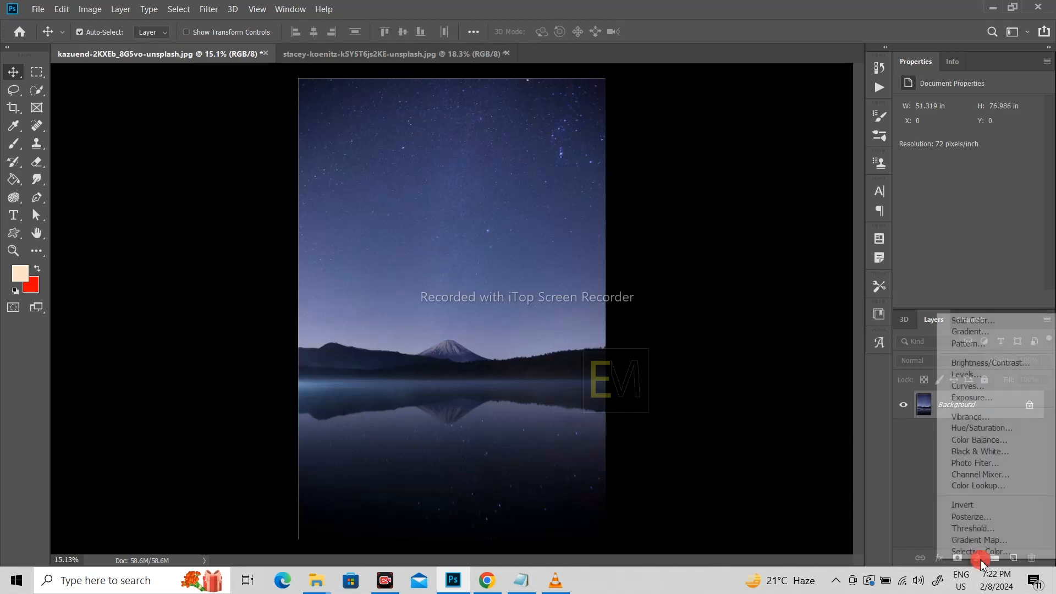
pyautogui.click(923, 521)
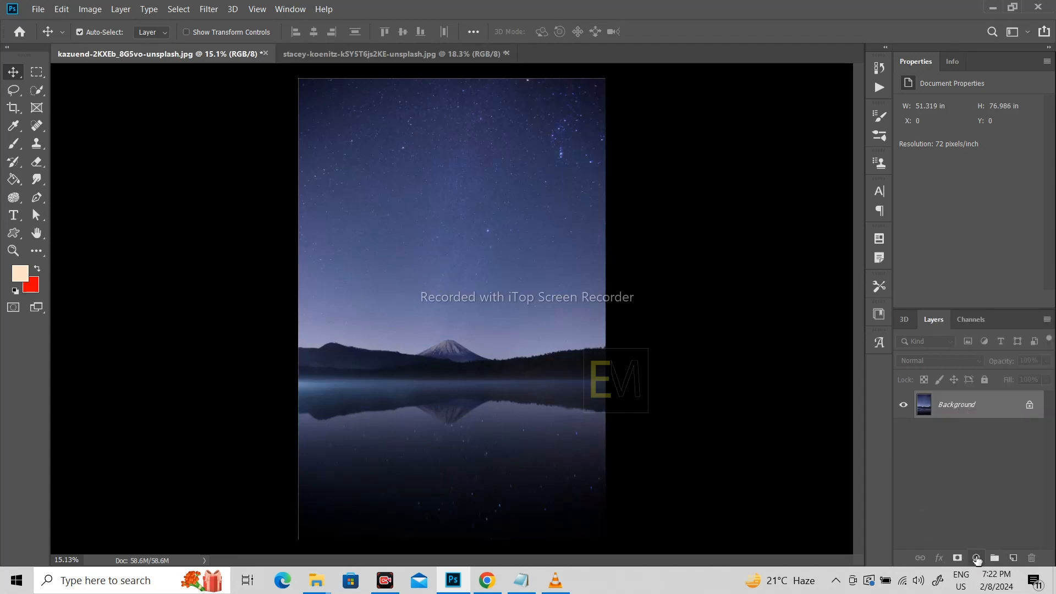
pyautogui.click(979, 560)
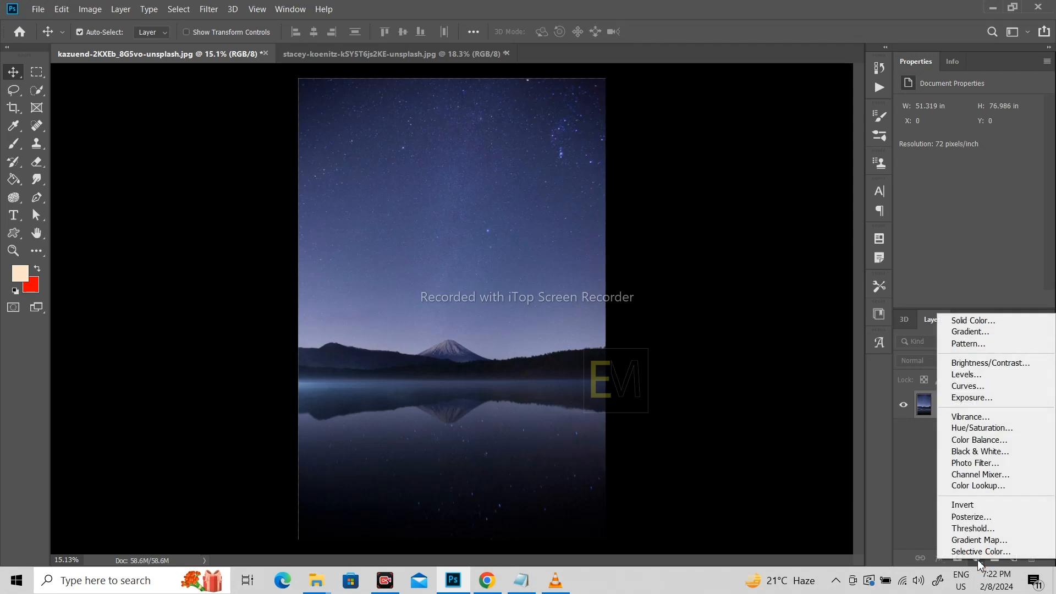
pyautogui.click(979, 441)
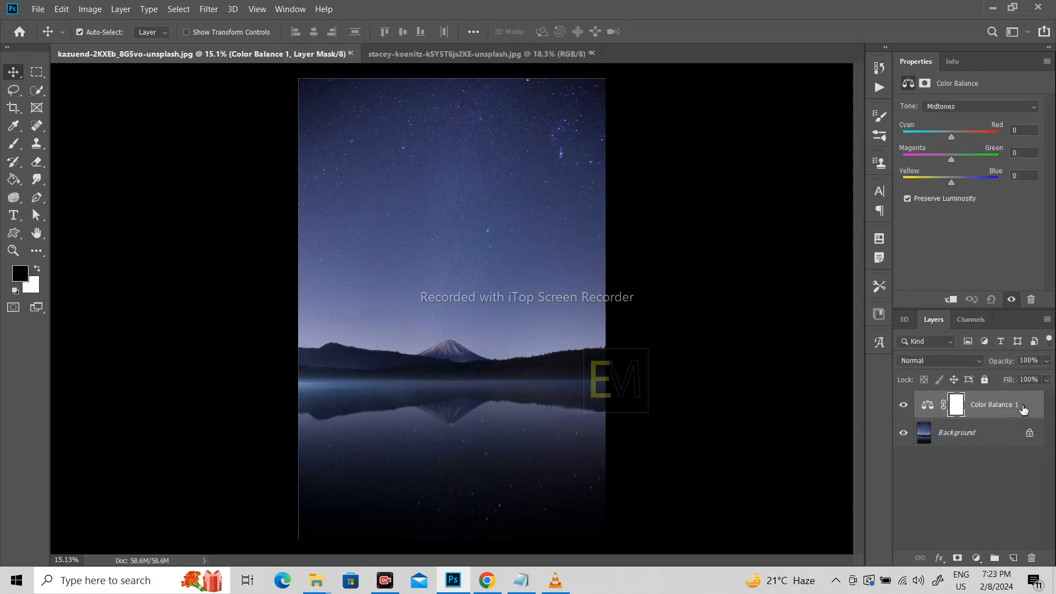
pyautogui.moveTo(1031, 409); pyautogui.dragTo(1031, 558)
# - Add a Color Lookup adjustment layer above the night lake photo, using the Moonlight.3DL 3D LUT
pyautogui.click(977, 558)
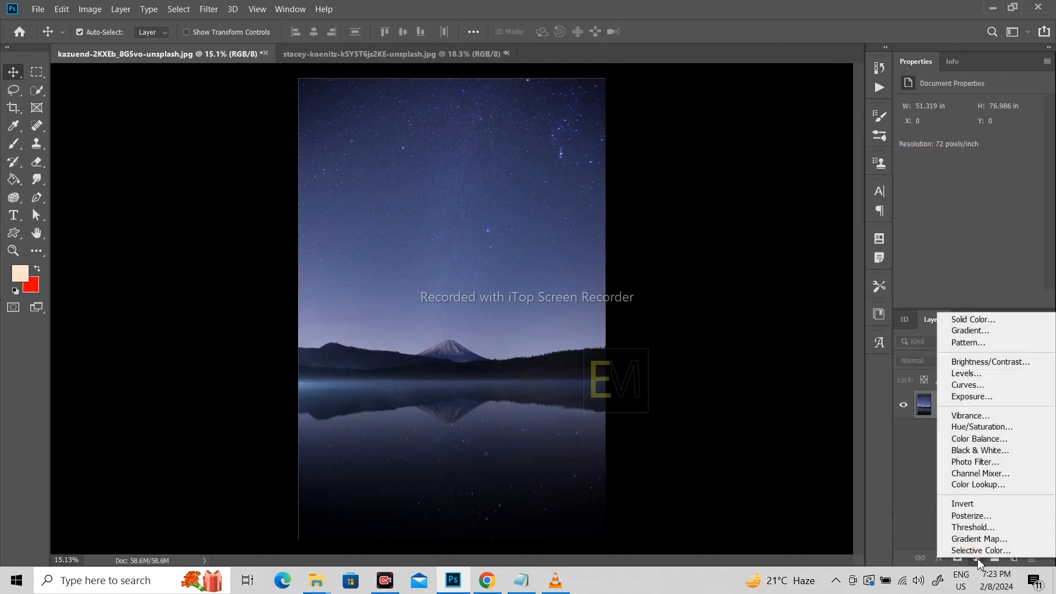
pyautogui.click(997, 485)
pyautogui.click(1035, 108)
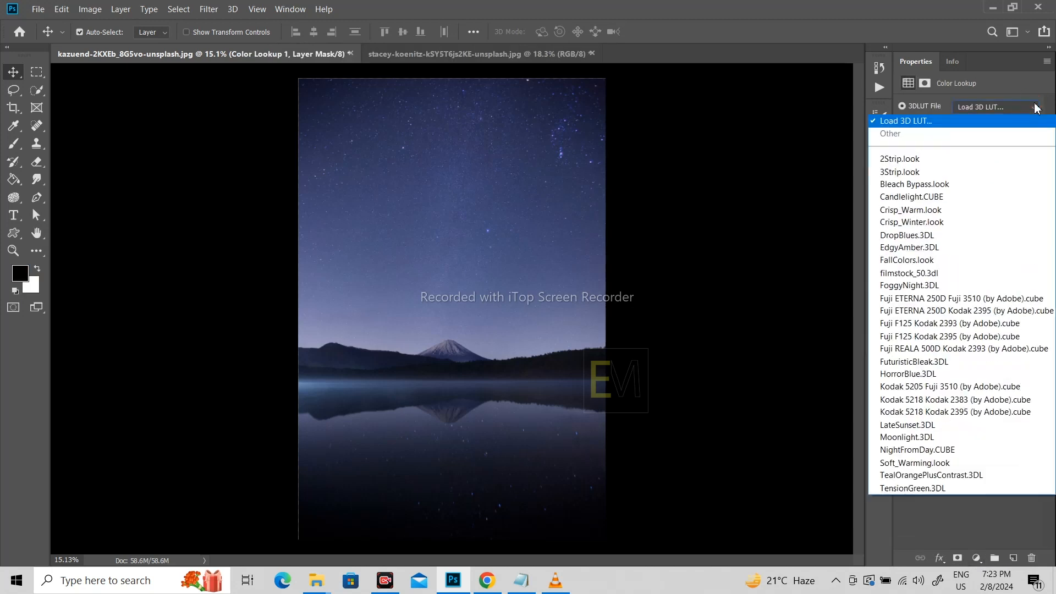
pyautogui.click(1033, 107)
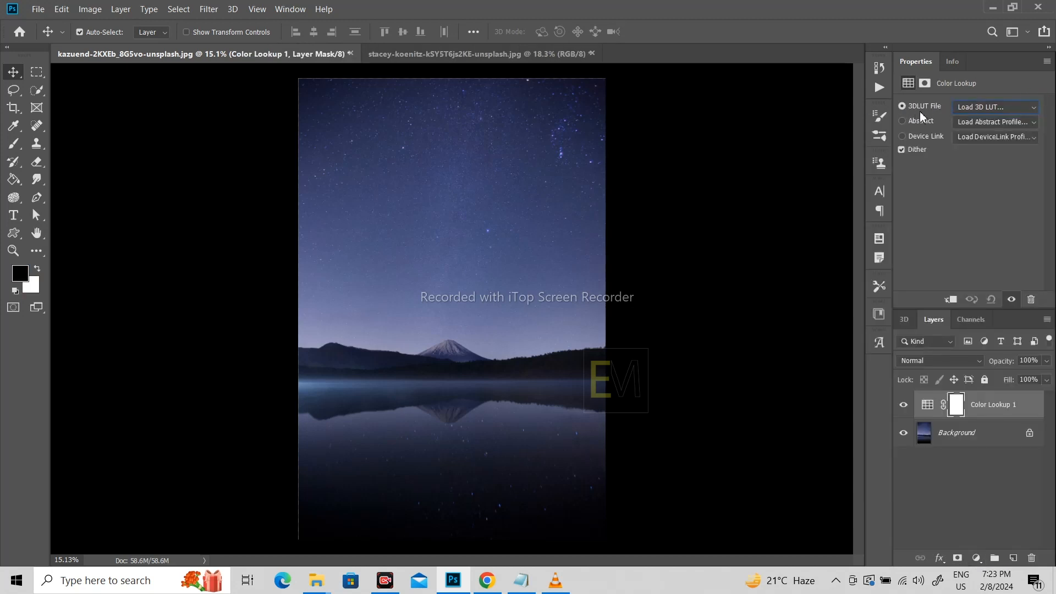
pyautogui.click(1033, 109)
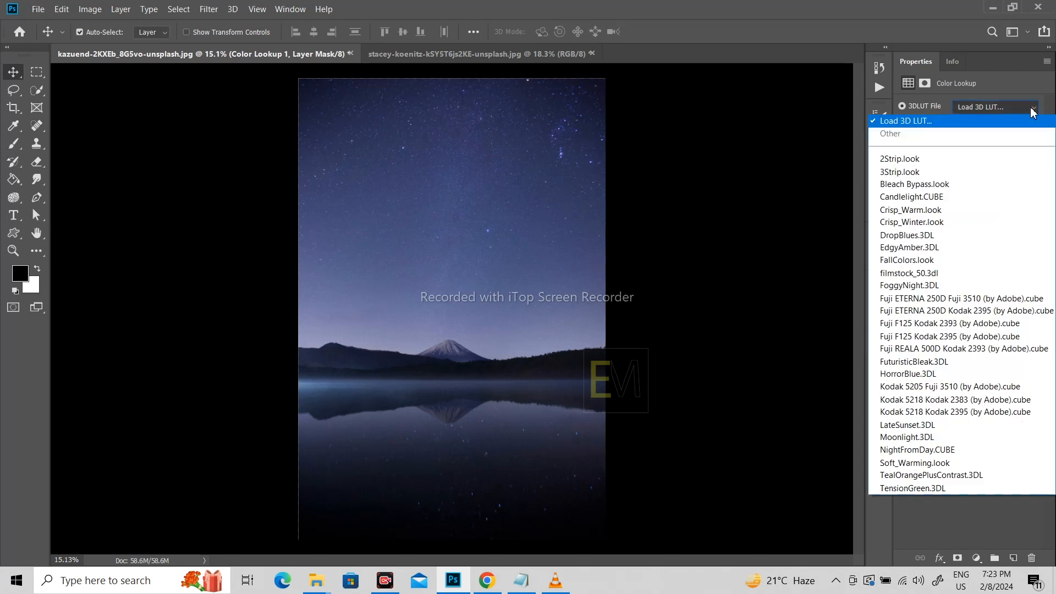
pyautogui.click(958, 437)
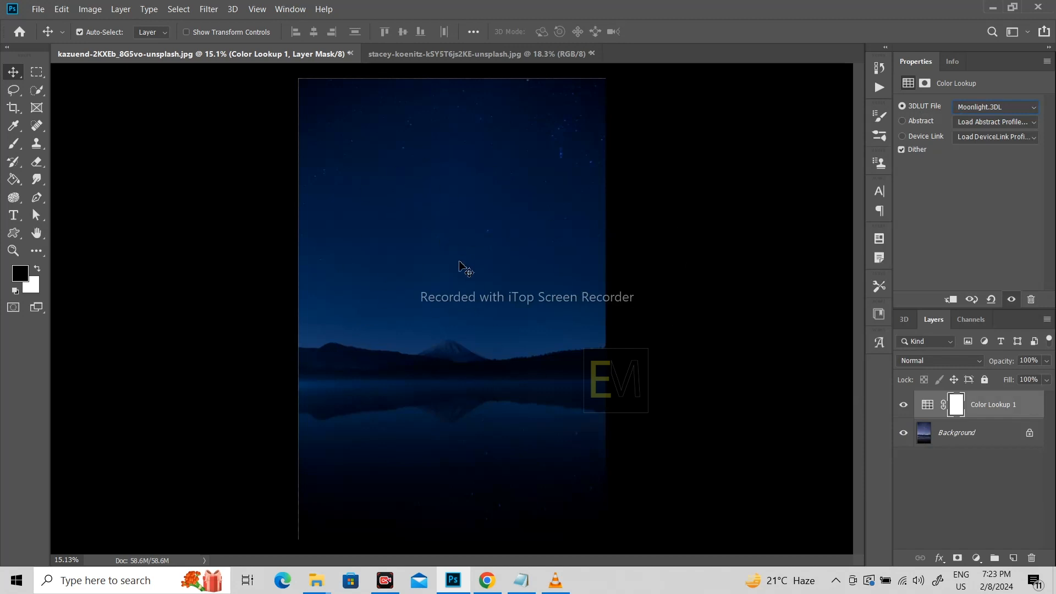
# - Crop away the upper sky of the cloud photo, leaving an image 42 in wide and 33 in high
pyautogui.click(462, 54)
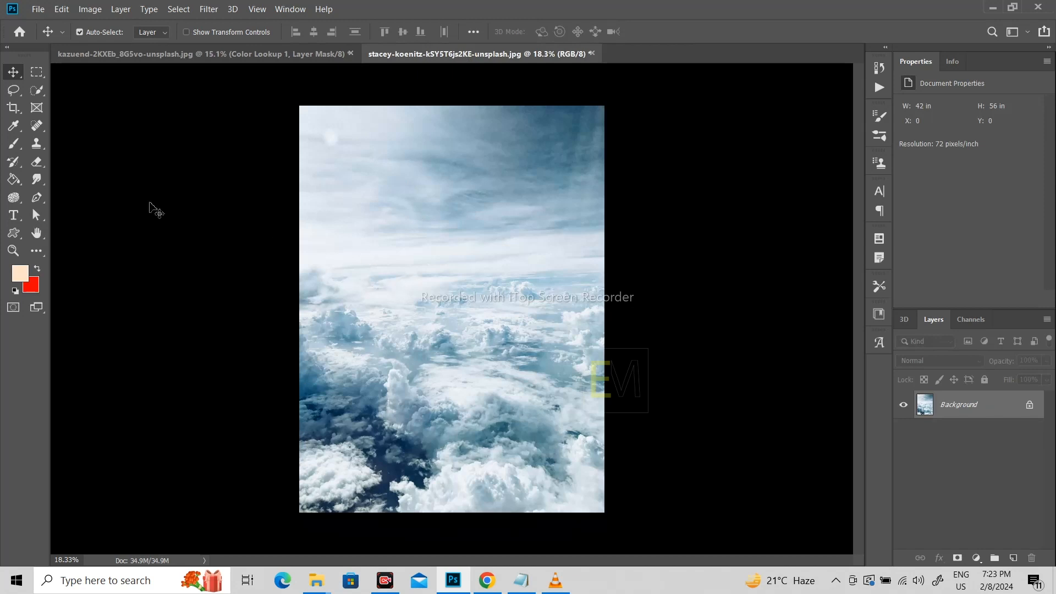
pyautogui.click(15, 111)
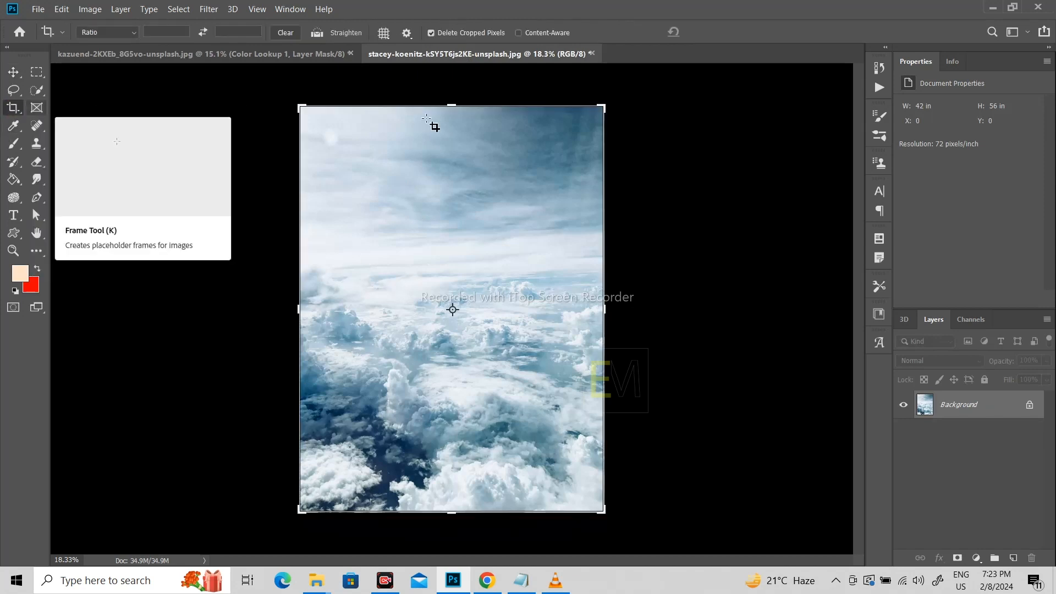
pyautogui.moveTo(451, 106); pyautogui.dragTo(454, 185)
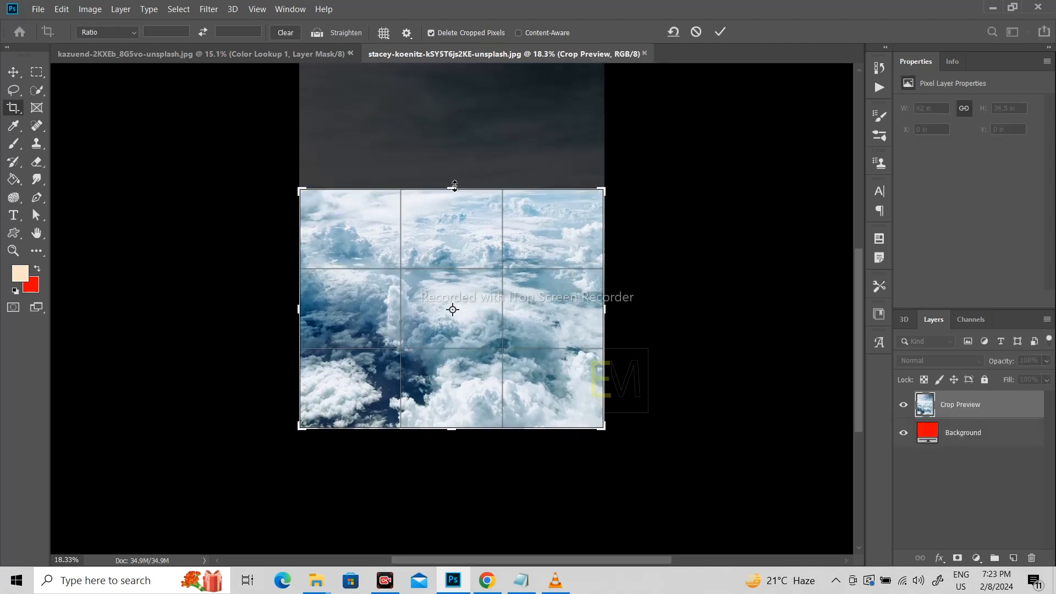
pyautogui.press('Return')
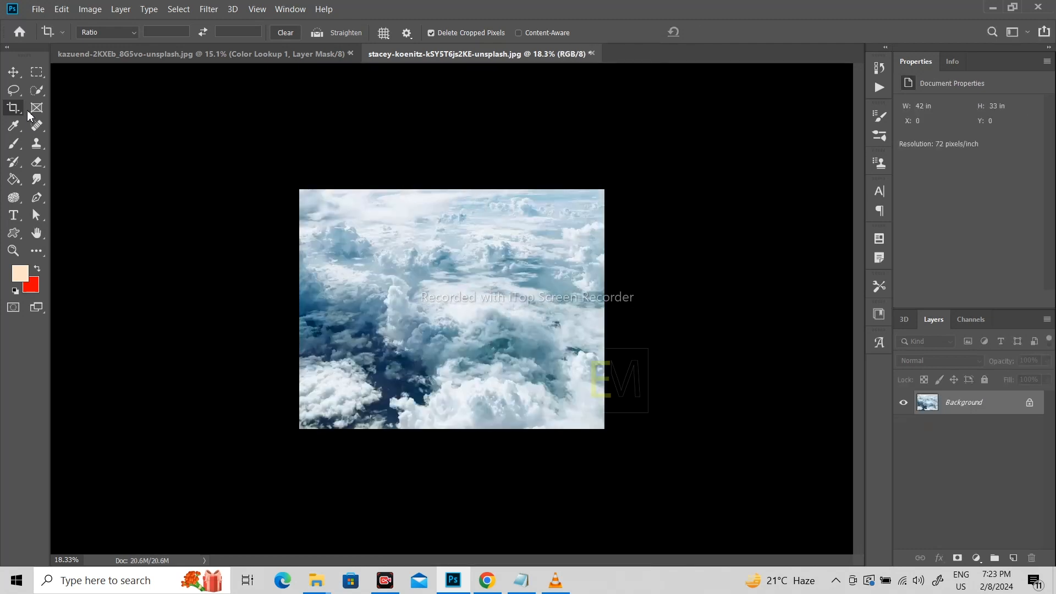
pyautogui.click(14, 72)
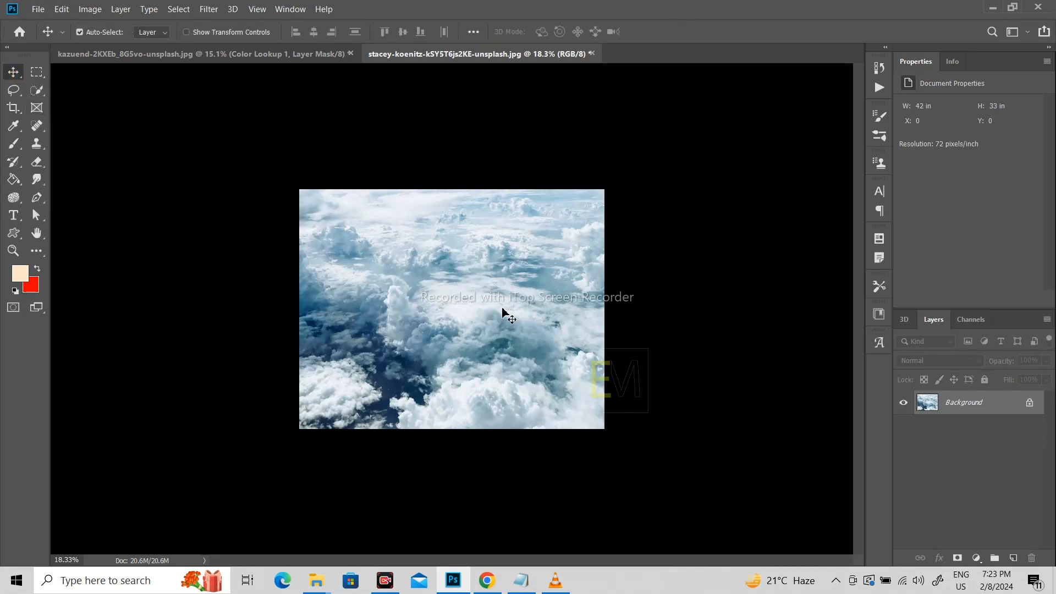
# - Apply the Polar Coordinates distortion filter to the cropped cloud photo with the Rectangular to Polar option
pyautogui.scroll(5, 505, 313)
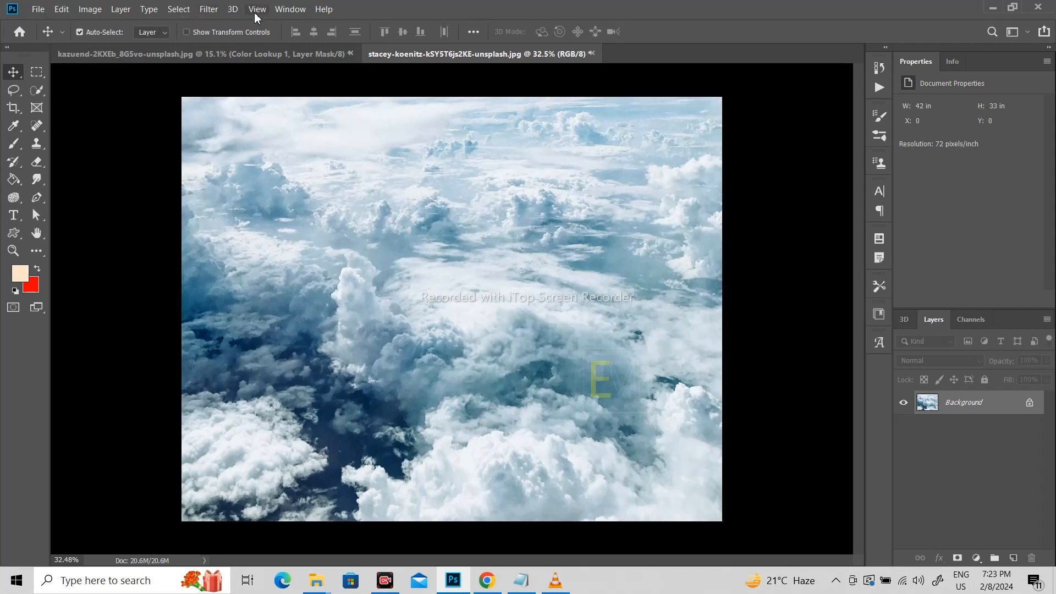
pyautogui.click(207, 11)
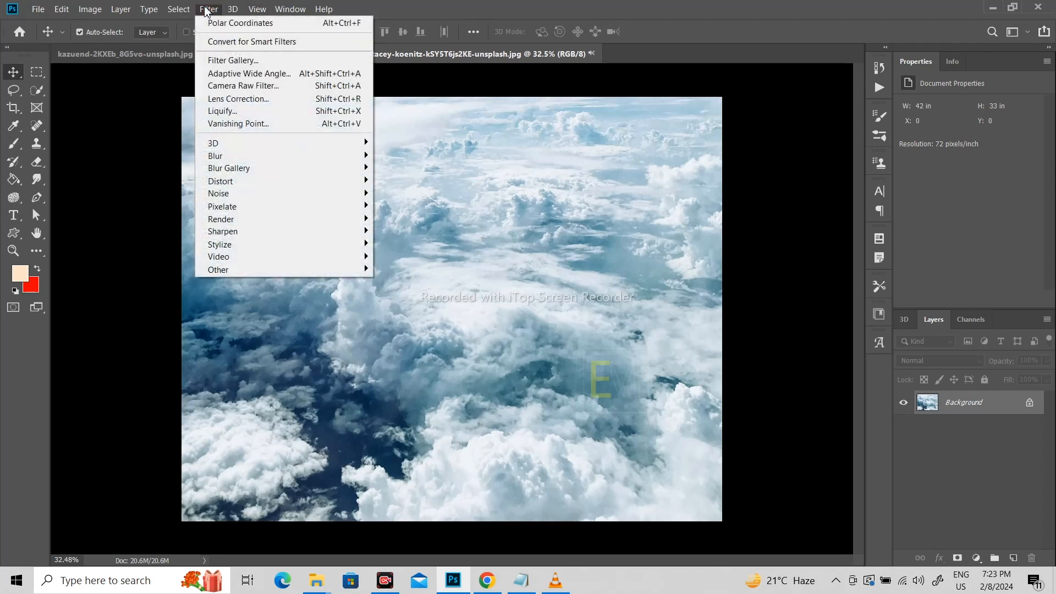
pyautogui.moveTo(276, 174)
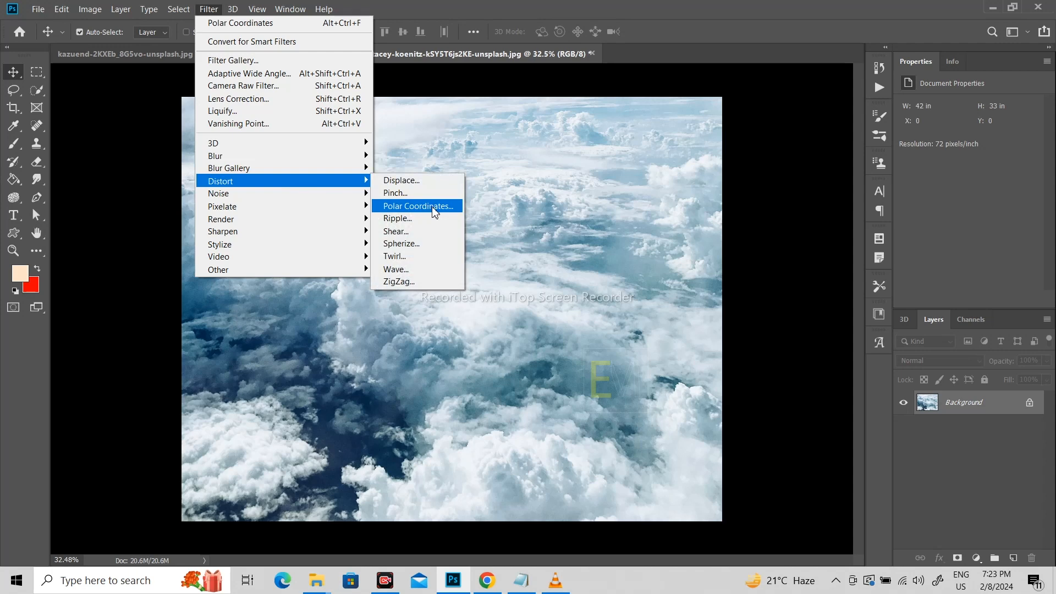
pyautogui.click(434, 206)
pyautogui.moveTo(481, 211); pyautogui.dragTo(486, 231)
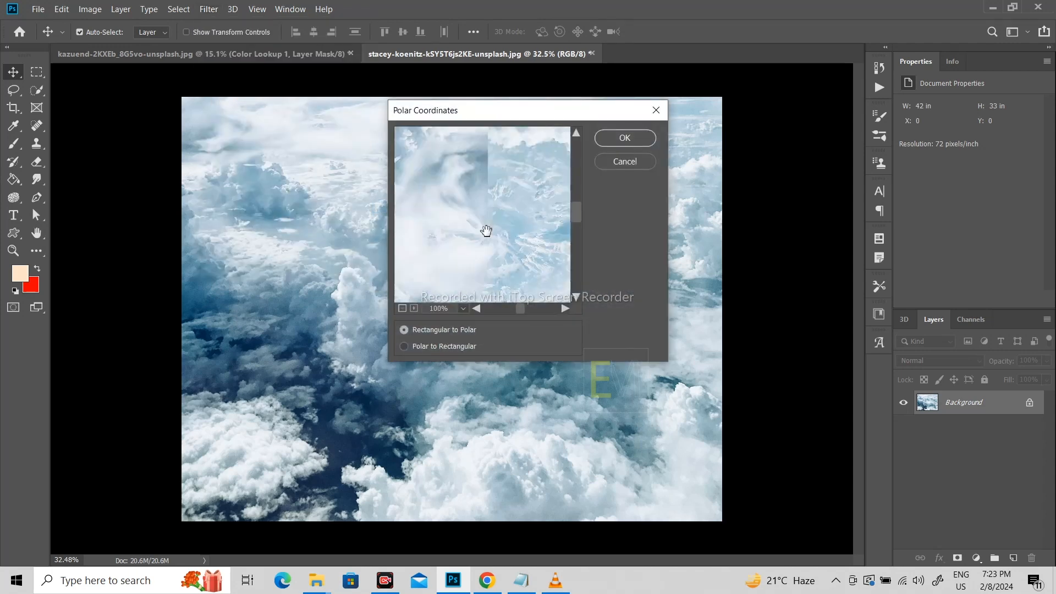
pyautogui.click(402, 308)
pyautogui.click(402, 308)
pyautogui.click(402, 308)
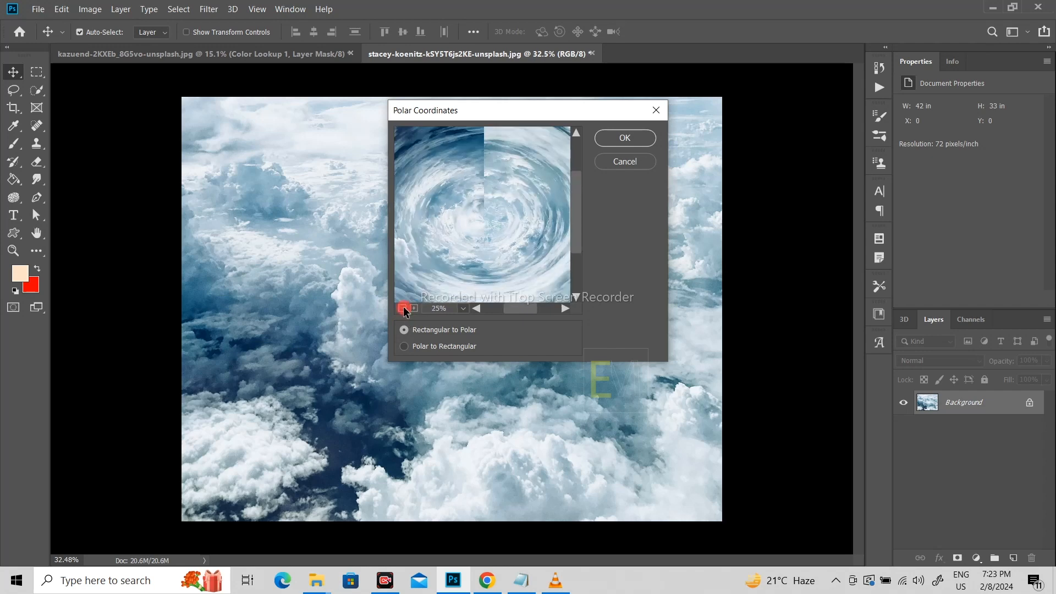
pyautogui.click(402, 308)
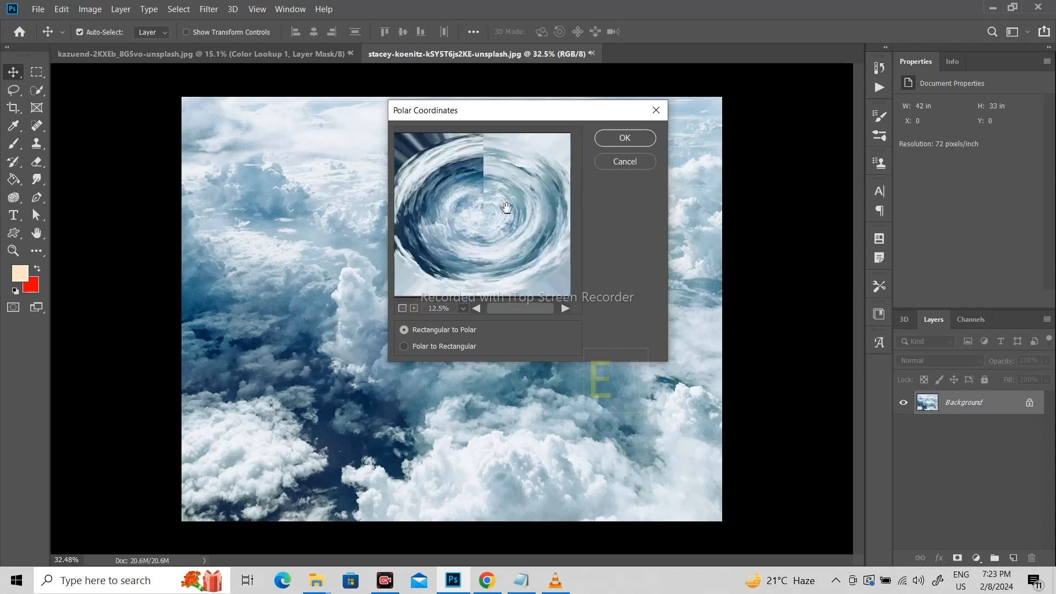
pyautogui.click(626, 139)
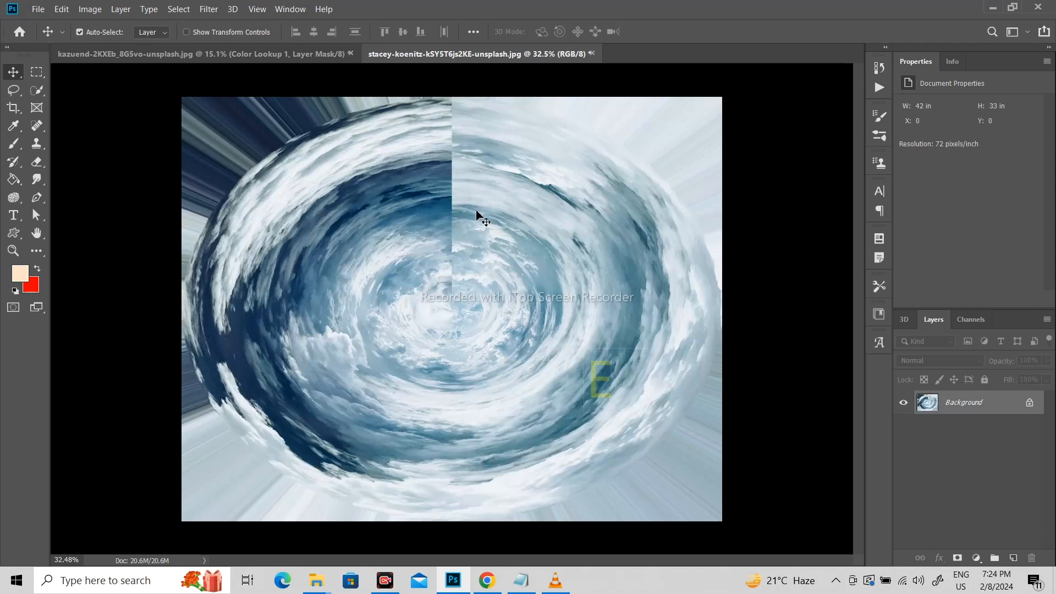
pyautogui.scroll(8, 447, 130)
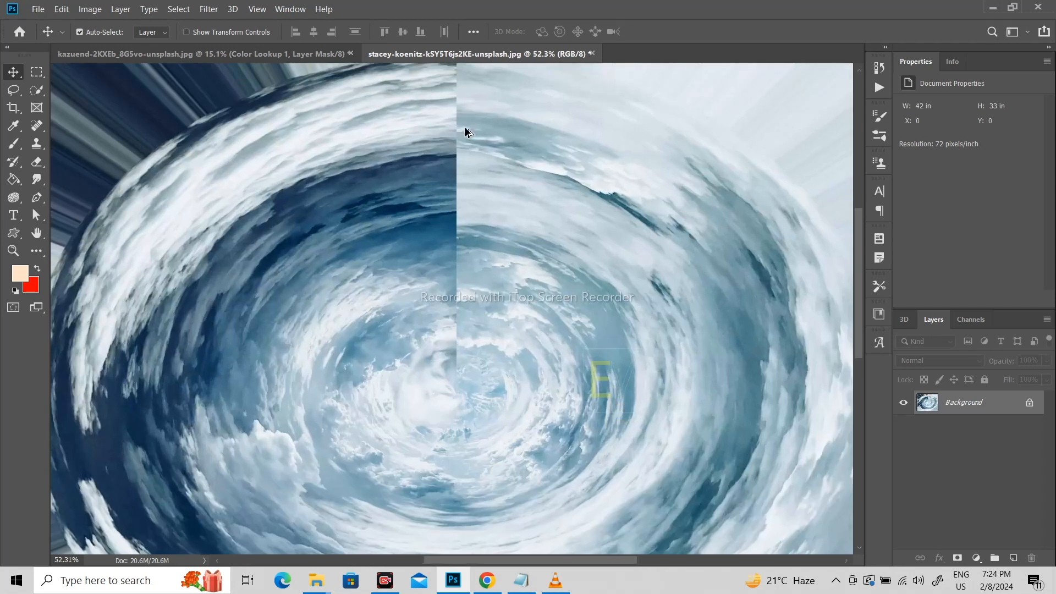
pyautogui.moveTo(474, 116); pyautogui.dragTo(493, 183)
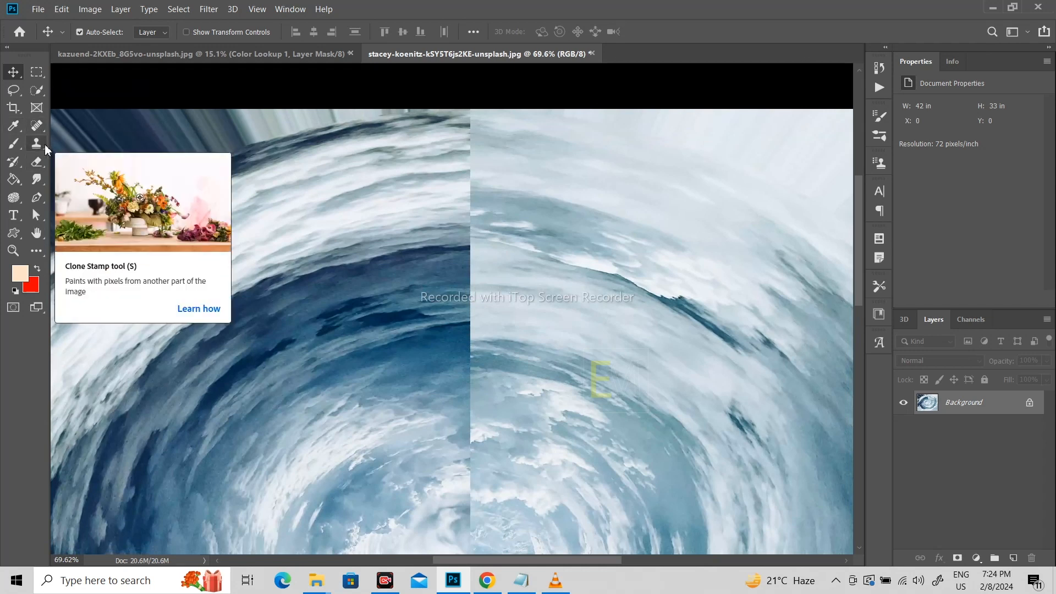
pyautogui.click(40, 162)
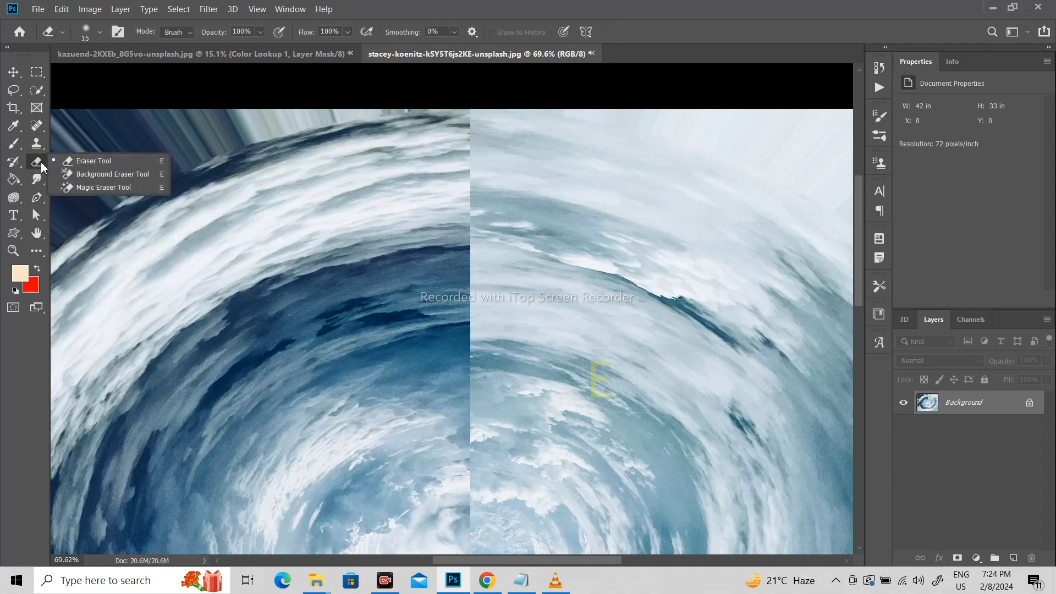
pyautogui.click(43, 149)
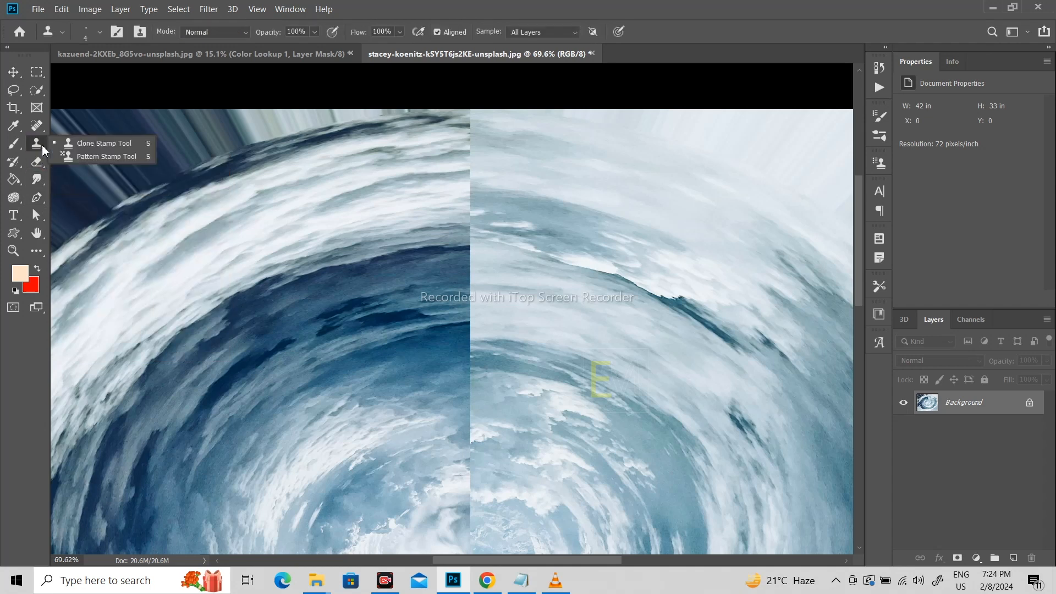
pyautogui.click(13, 144)
pyautogui.click(14, 163)
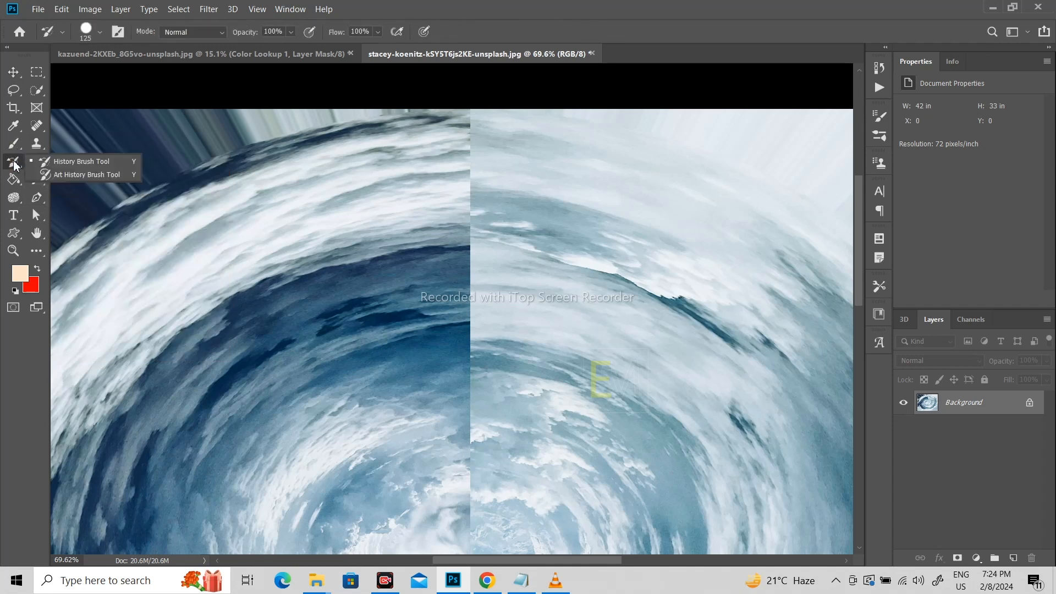
pyautogui.click(43, 165)
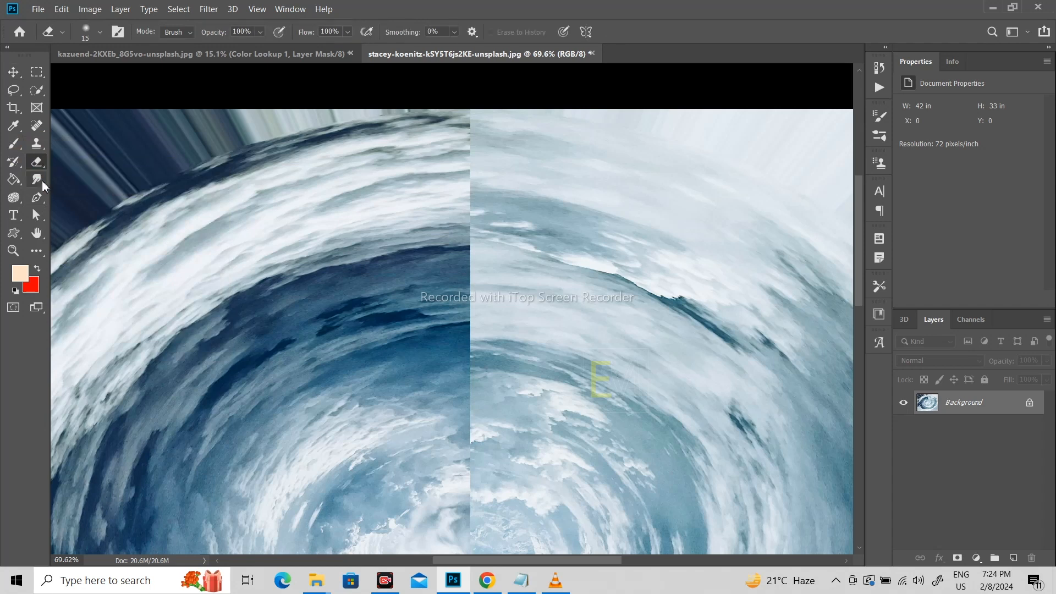
pyautogui.click(37, 144)
# - Switch to the Patch tool for repairing the vertical seam in the cloud swirl
pyautogui.click(40, 128)
pyautogui.click(42, 130)
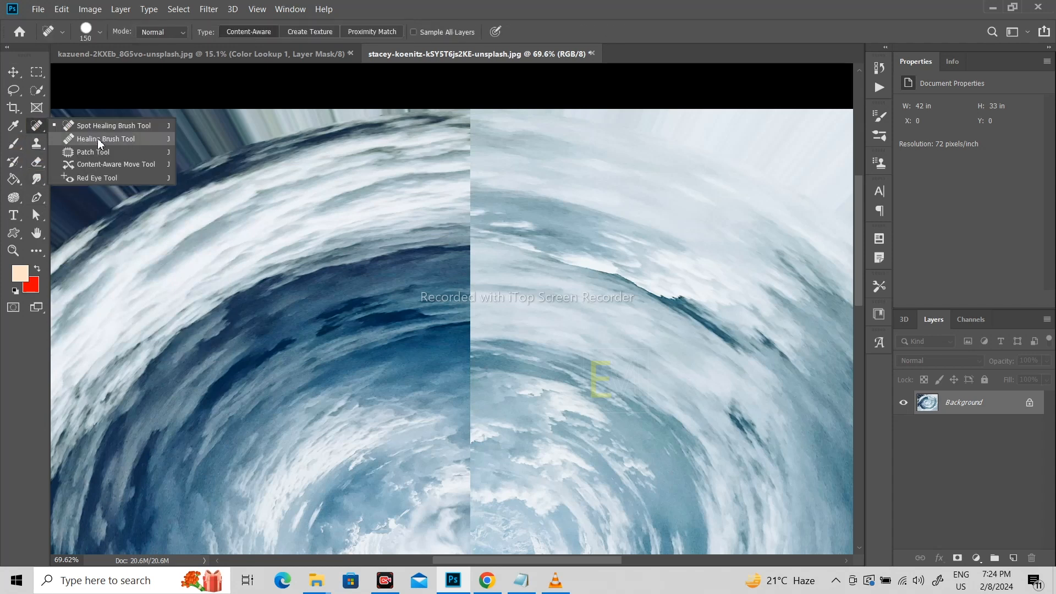
pyautogui.click(96, 153)
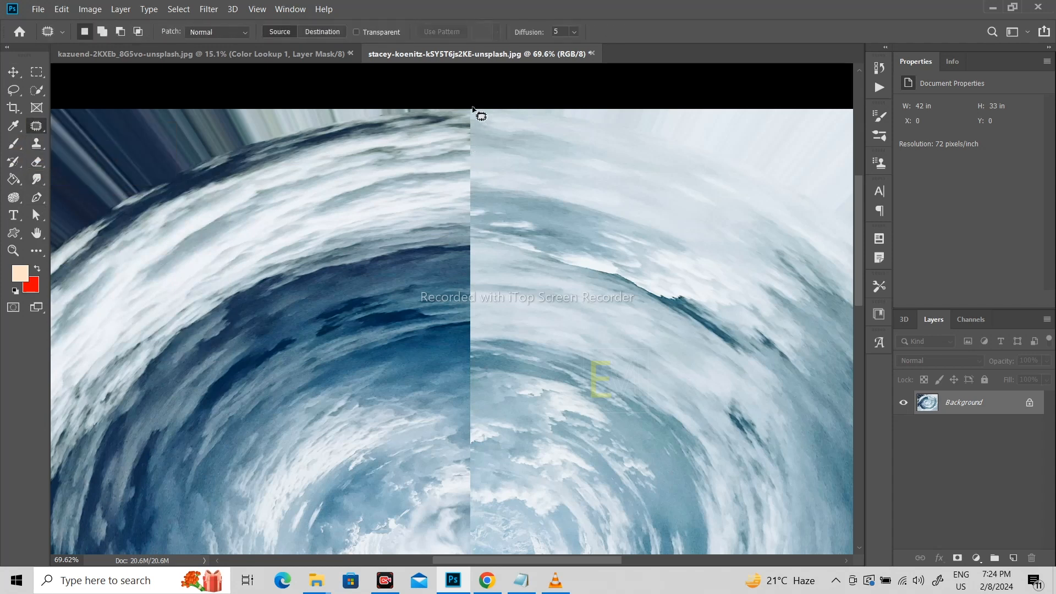
# - Try to patch the upper end of the vertical seam with the pale clouds beside it, and undo the patch
pyautogui.moveTo(469, 106)
pyautogui.mouseDown()
pyautogui.moveTo(448, 128)
pyautogui.moveTo(445, 222)
pyautogui.moveTo(481, 238)
pyautogui.moveTo(506, 172)
pyautogui.moveTo(471, 110)
pyautogui.mouseUp()
pyautogui.moveTo(481, 176); pyautogui.dragTo(567, 187)
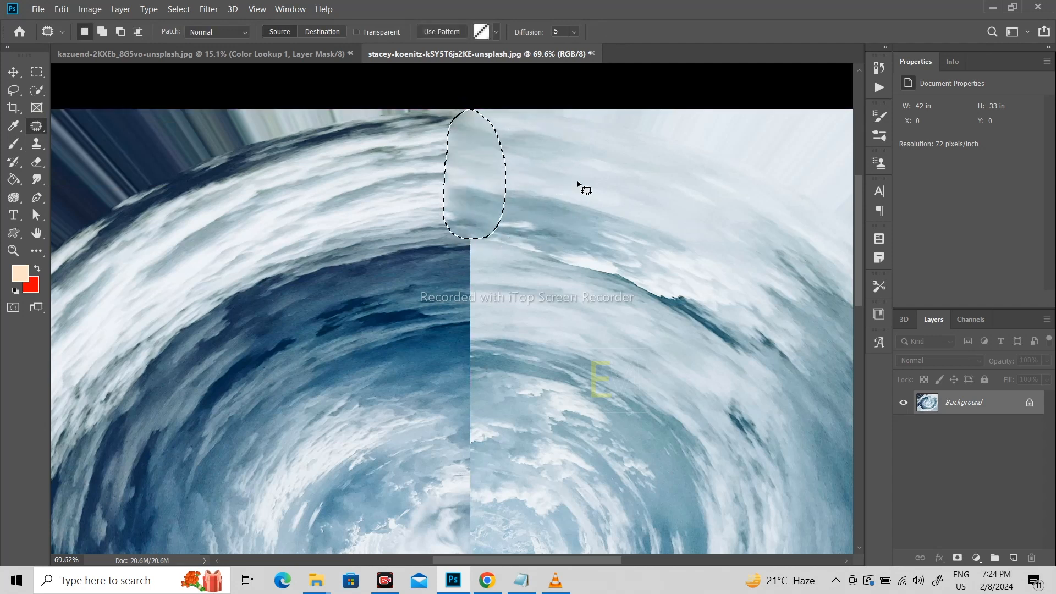
pyautogui.hotkey('ctrl', 'd')
pyautogui.scroll(-3, 548, 250)
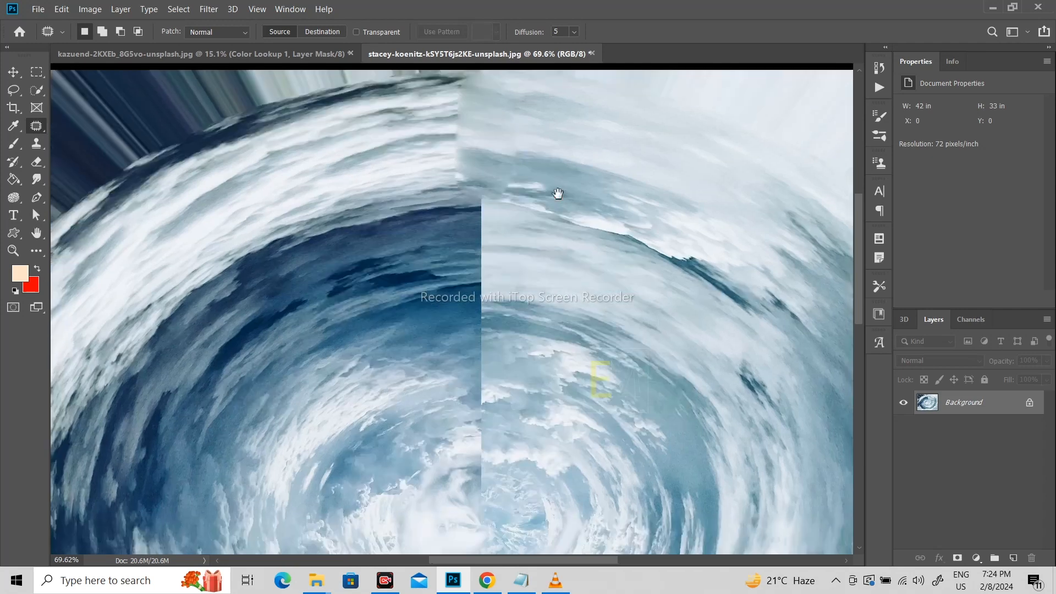
pyautogui.hotkey('ctrl', 'z')
pyautogui.hotkey('ctrl', 'z')
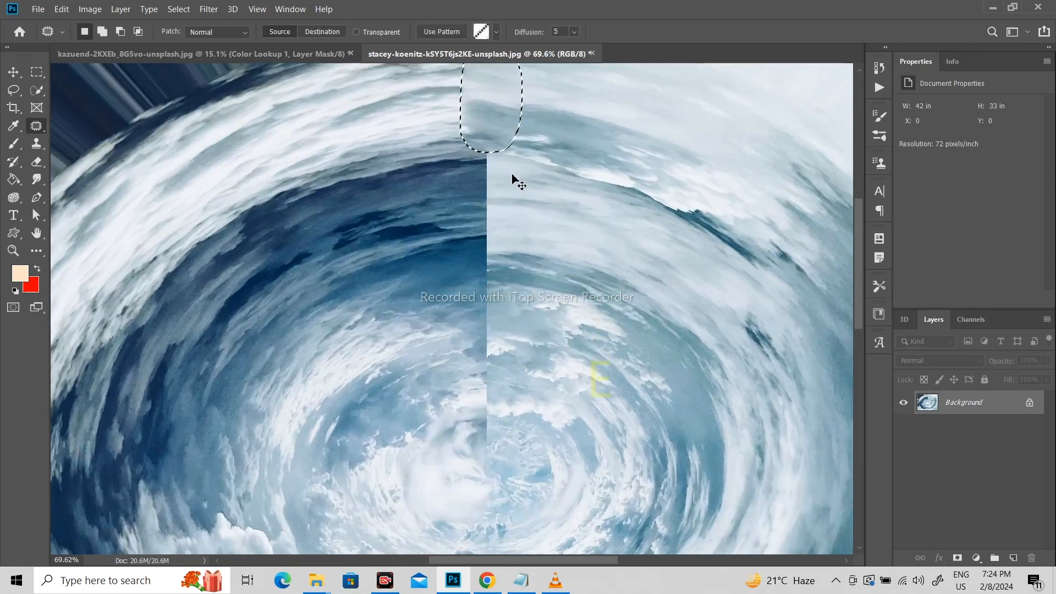
# - Patch the vertical seam from the upper image edge down to the swirl's centre with the adjacent clouds, and clear the selection
pyautogui.scroll(-6, 520, 183)
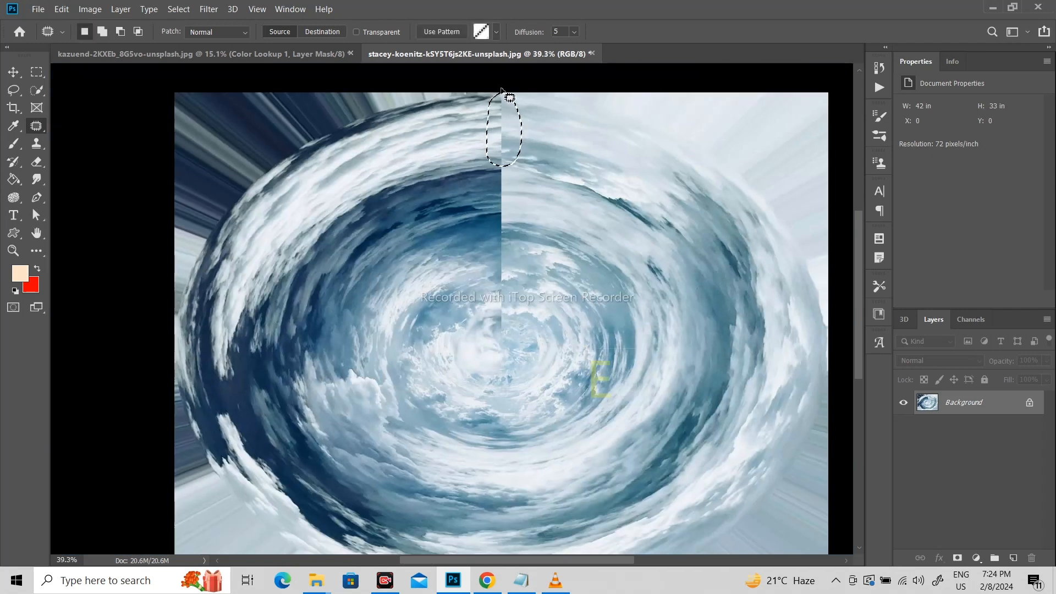
pyautogui.click(484, 106)
pyautogui.moveTo(499, 94)
pyautogui.mouseDown()
pyautogui.moveTo(495, 355)
pyautogui.moveTo(510, 325)
pyautogui.moveTo(513, 187)
pyautogui.moveTo(499, 94)
pyautogui.mouseUp()
pyautogui.moveTo(507, 165); pyautogui.dragTo(542, 165)
pyautogui.hotkey('ctrl', 'd')
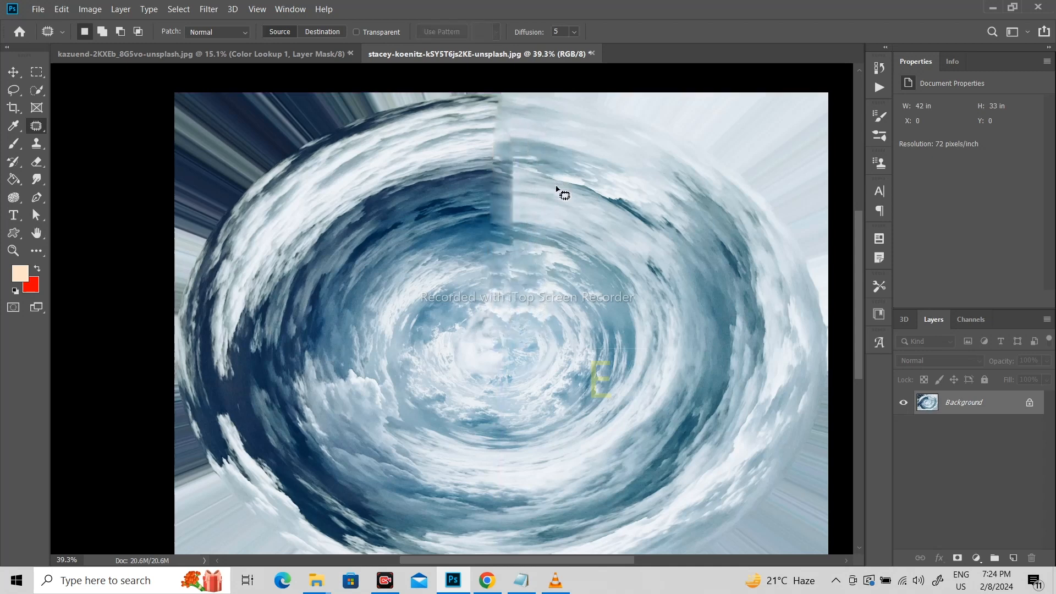
pyautogui.scroll(-2, 556, 187)
pyautogui.scroll(4, 463, 221)
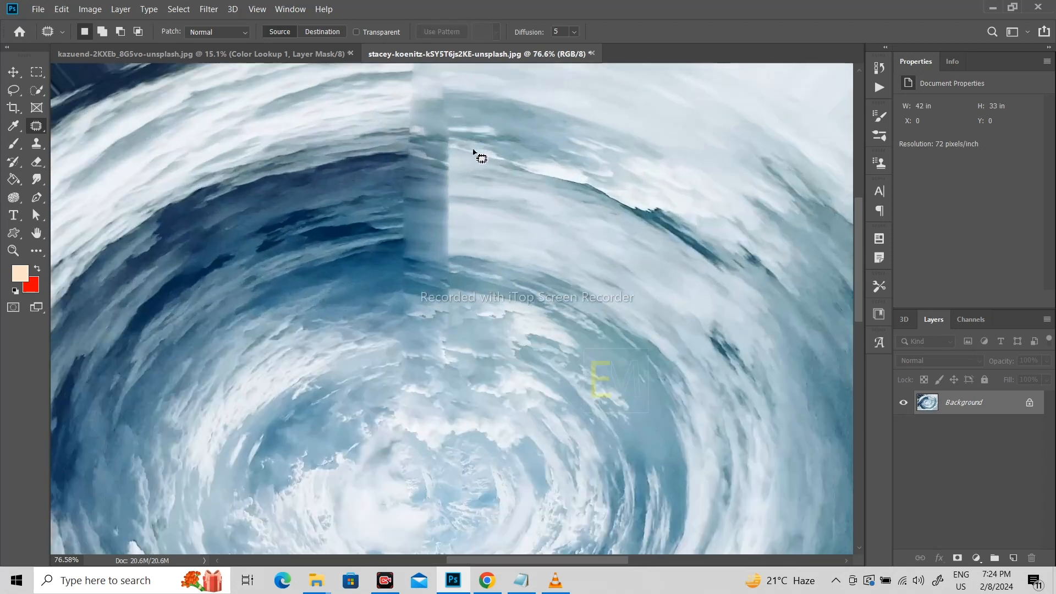
# - Heal the hard-edged middle stretch of the vertical seam with the Spot Healing Brush in Content-Aware mode
pyautogui.moveTo(479, 155); pyautogui.dragTo(472, 197)
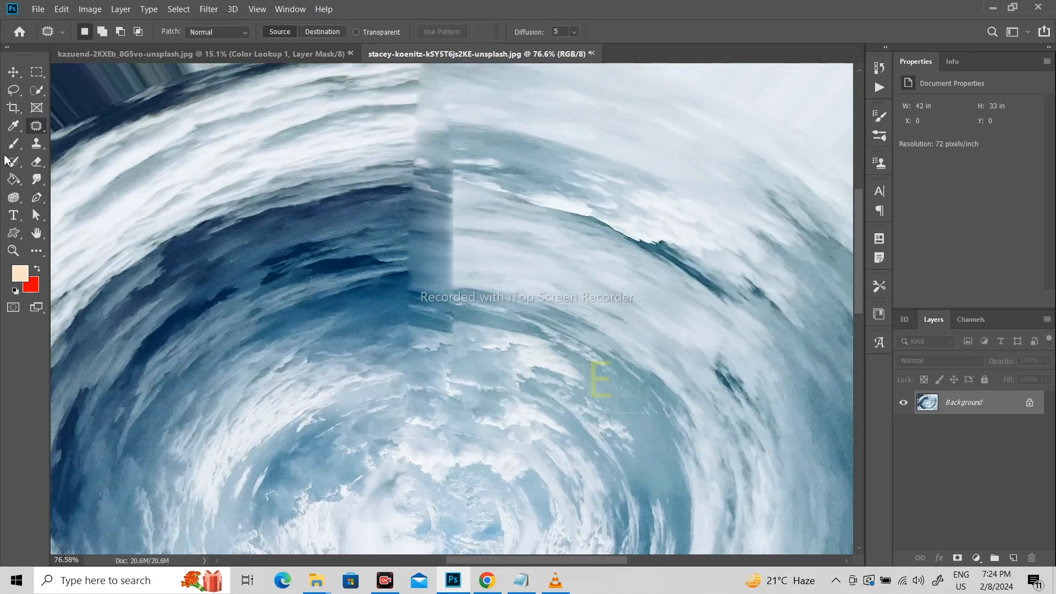
pyautogui.click(36, 143)
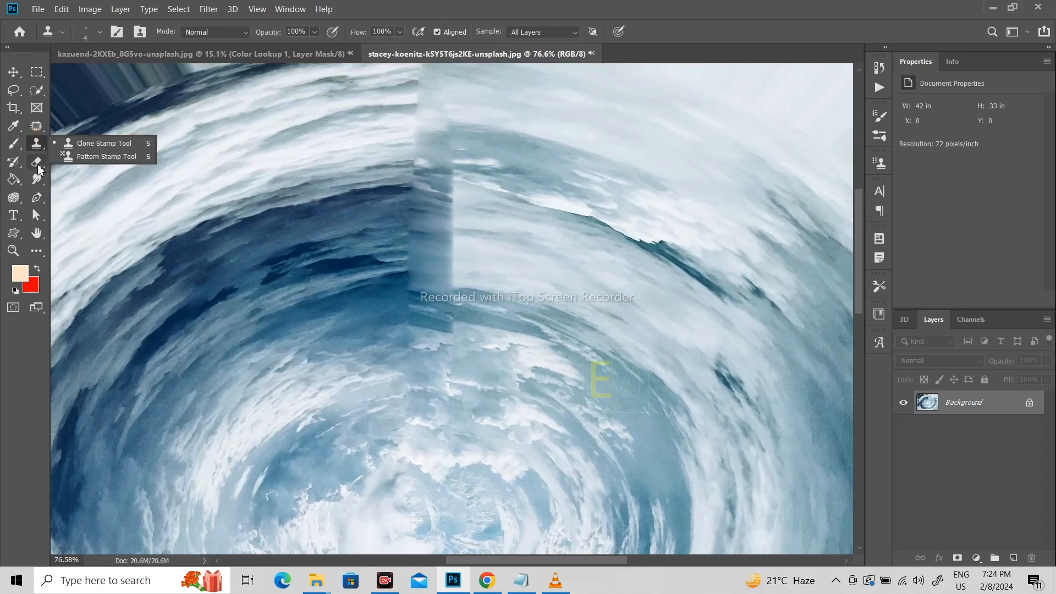
pyautogui.click(38, 163)
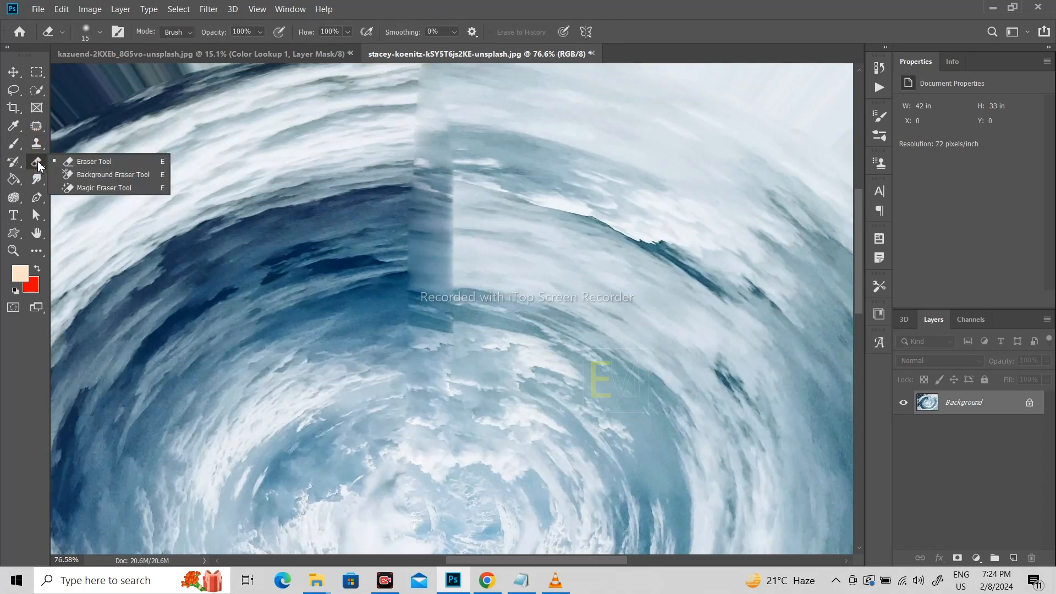
pyautogui.click(37, 126)
pyautogui.click(75, 131)
pyautogui.moveTo(460, 191); pyautogui.dragTo(460, 275)
pyautogui.moveTo(386, 195); pyautogui.dragTo(376, 276)
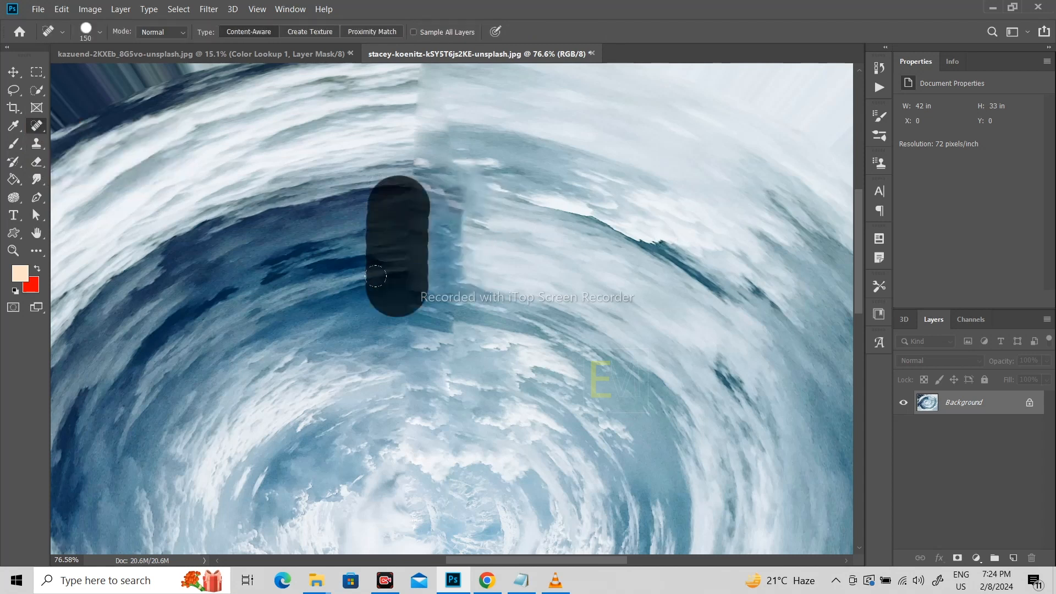
# - Heal the seam's upper end and the cloud area just above the swirl's centre with the Spot Healing Brush
pyautogui.scroll(3, 601, 244)
pyautogui.moveTo(421, 148); pyautogui.dragTo(407, 222)
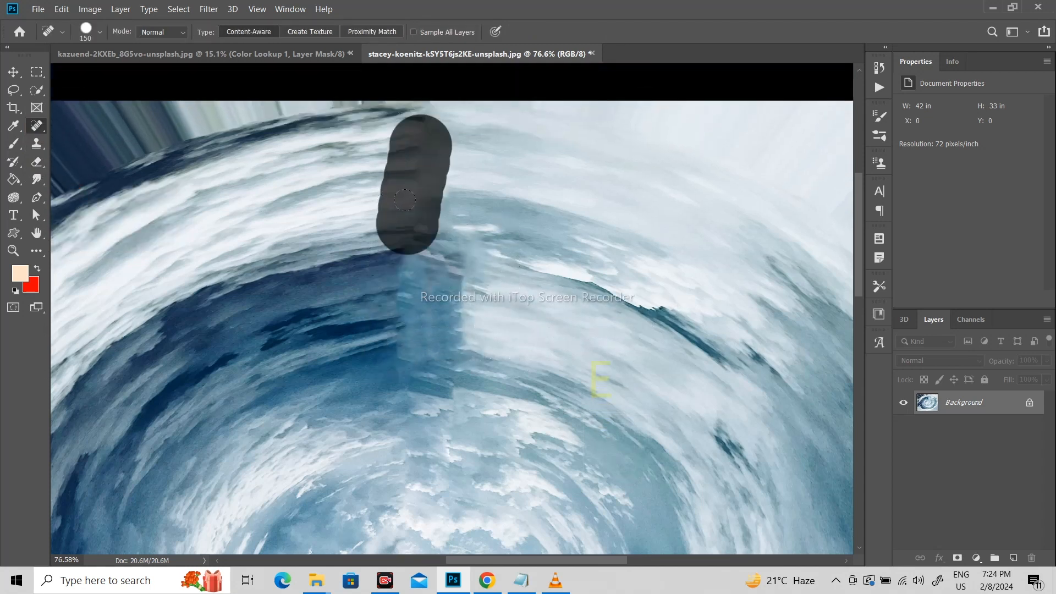
pyautogui.scroll(-8, 531, 181)
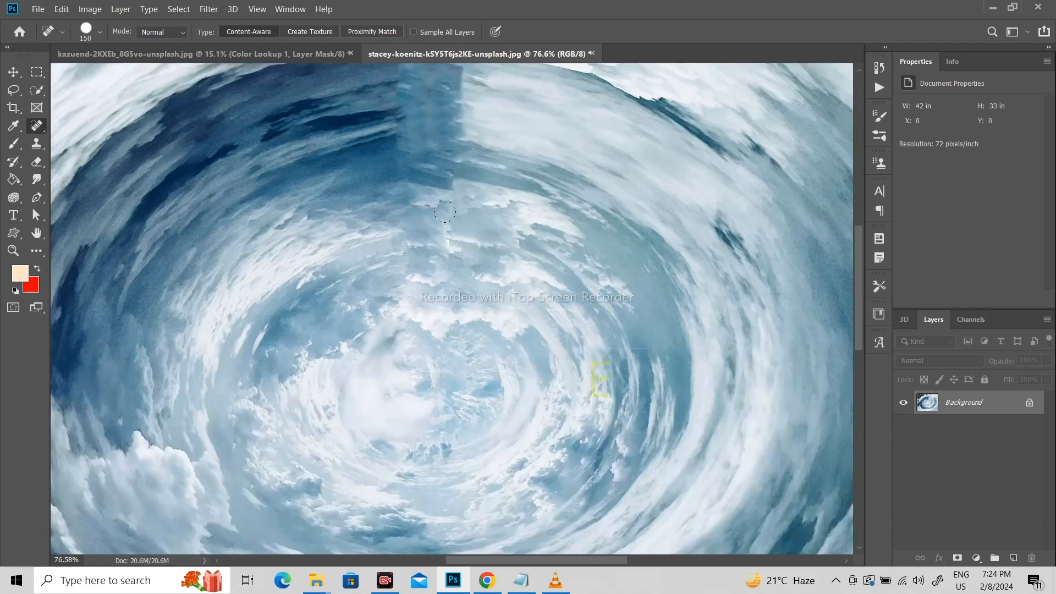
pyautogui.moveTo(442, 208); pyautogui.dragTo(483, 264)
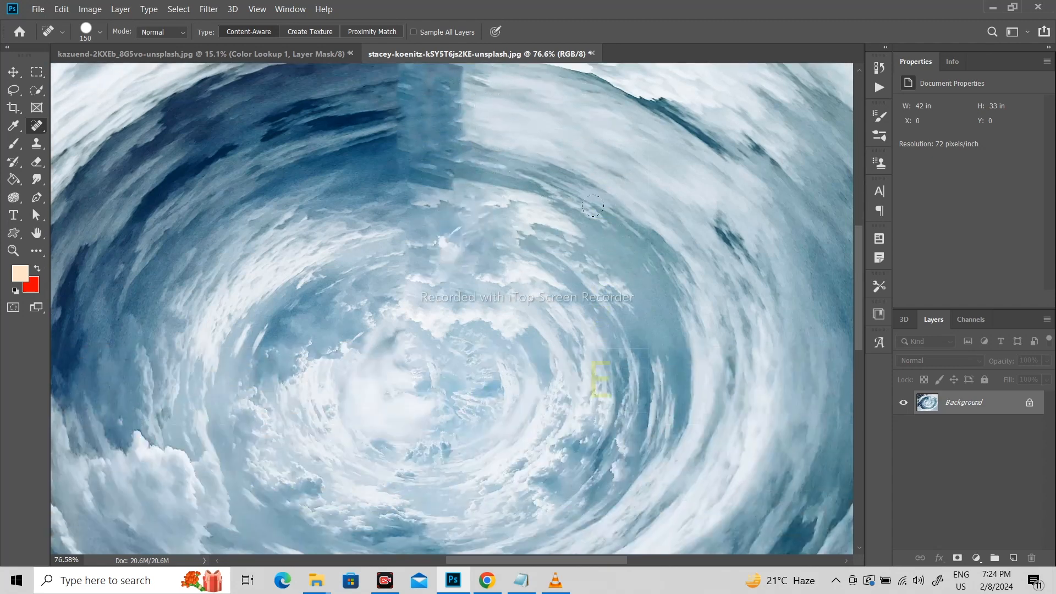
pyautogui.scroll(-12, 612, 231)
pyautogui.scroll(3, 589, 248)
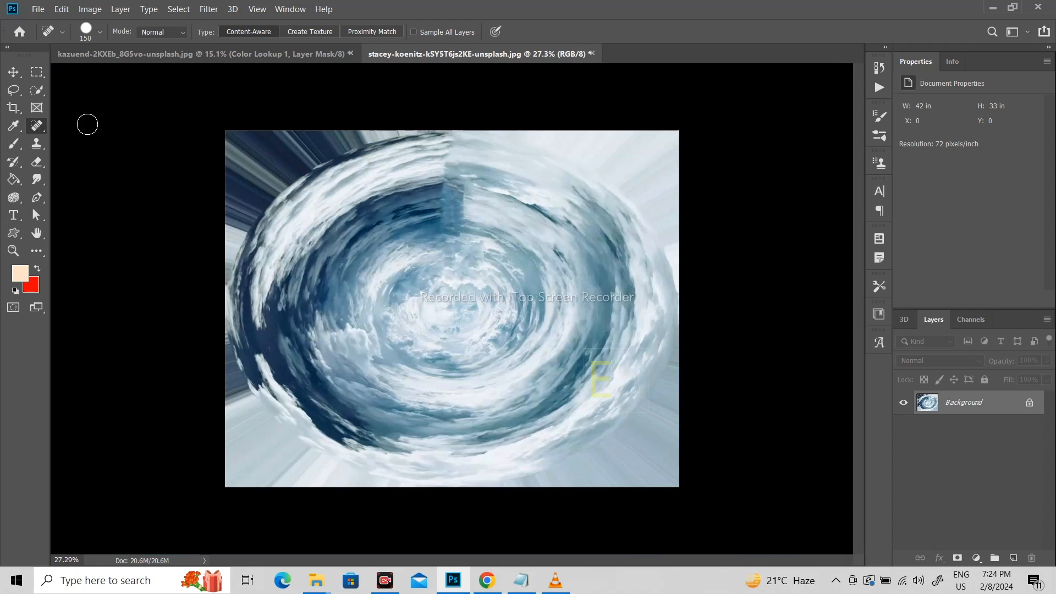
# - Unlock the swirl photo's background layer and bring it into the lake scene document as a new layer in the sky
pyautogui.click(14, 72)
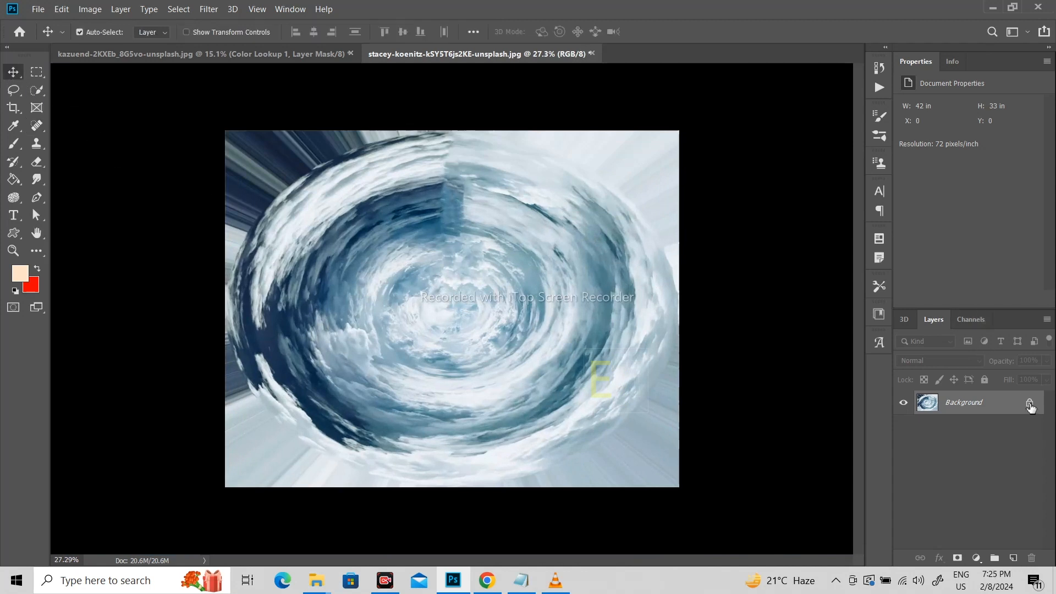
pyautogui.click(1030, 403)
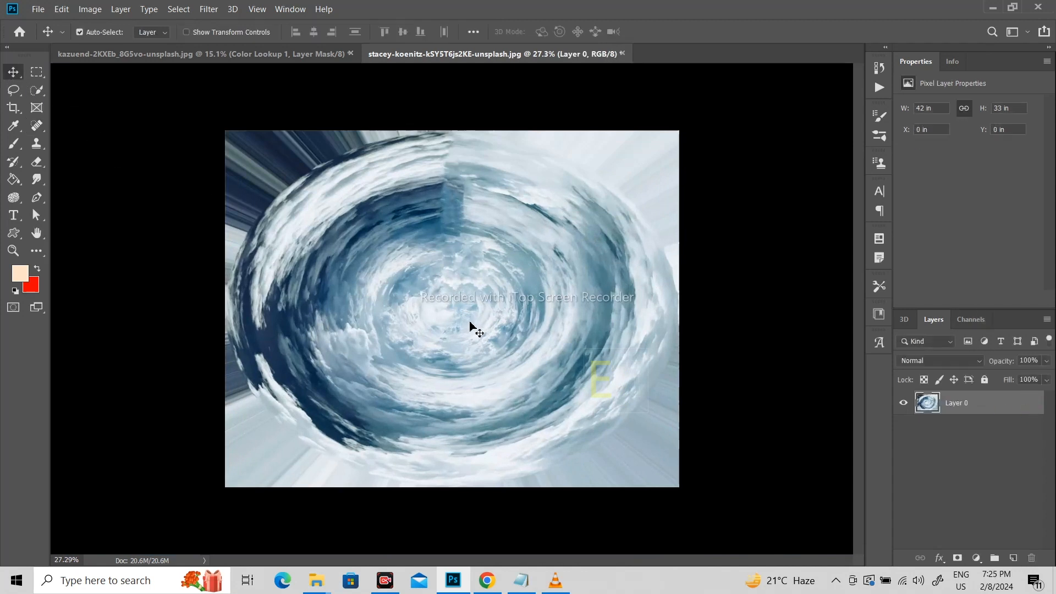
pyautogui.moveTo(472, 329); pyautogui.dragTo(471, 246)
pyautogui.click(217, 56)
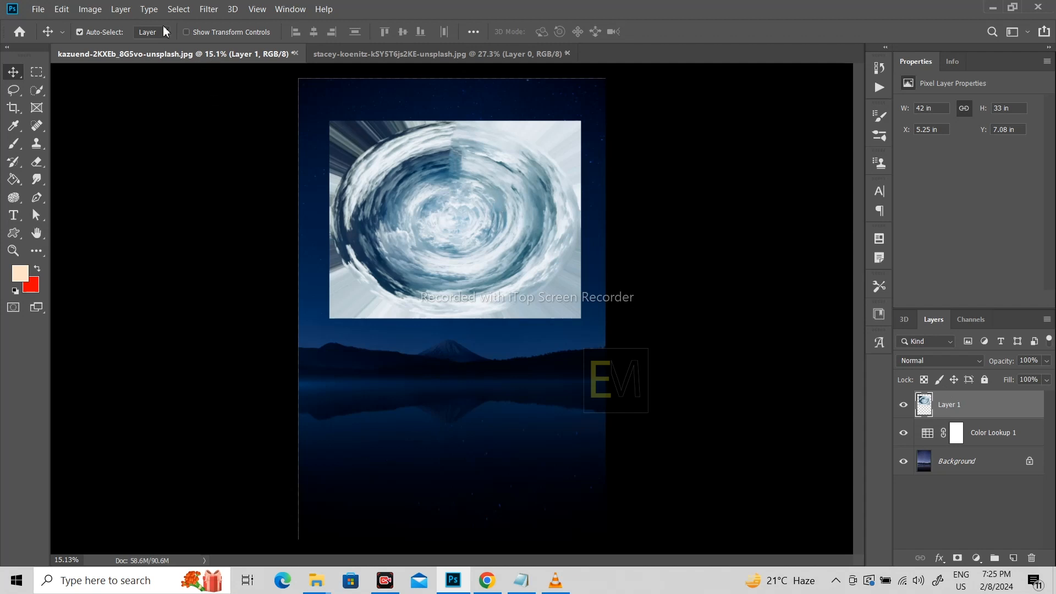
# - Try the Desaturate adjustment on the swirl layer, and undo it
pyautogui.click(97, 13)
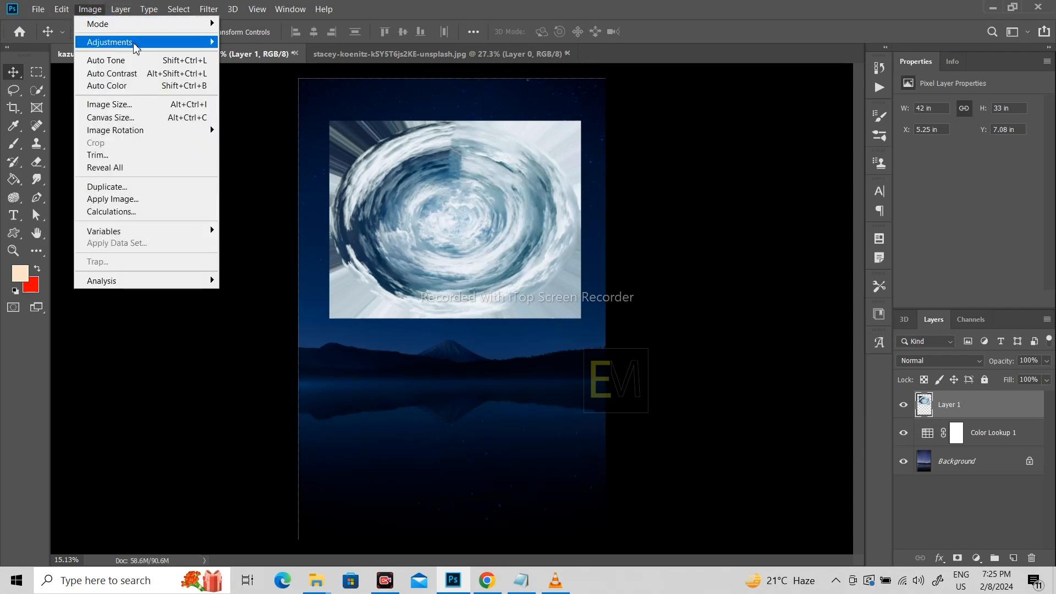
pyautogui.moveTo(136, 48)
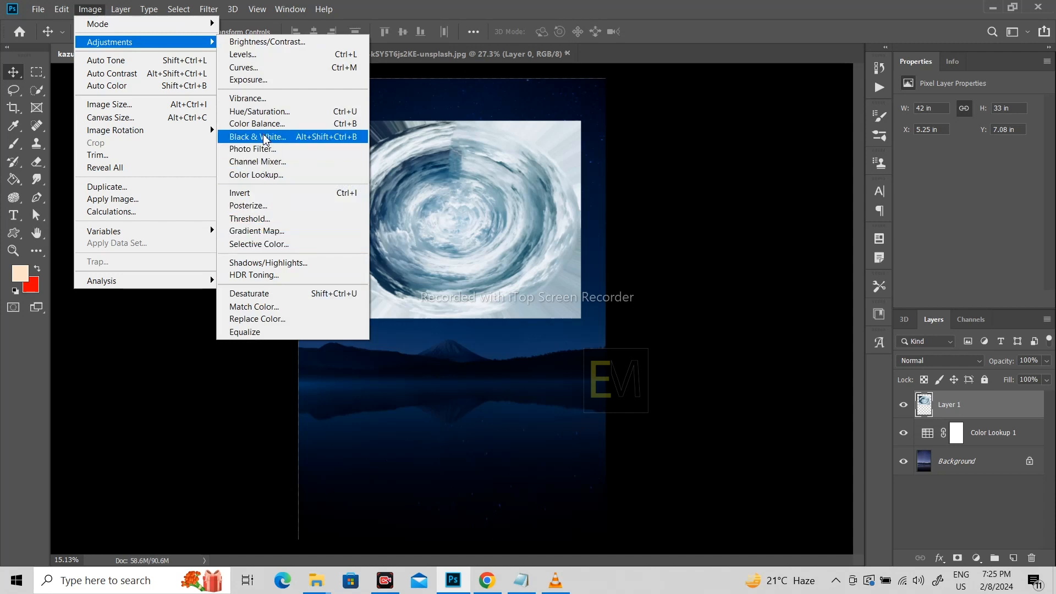
pyautogui.click(252, 295)
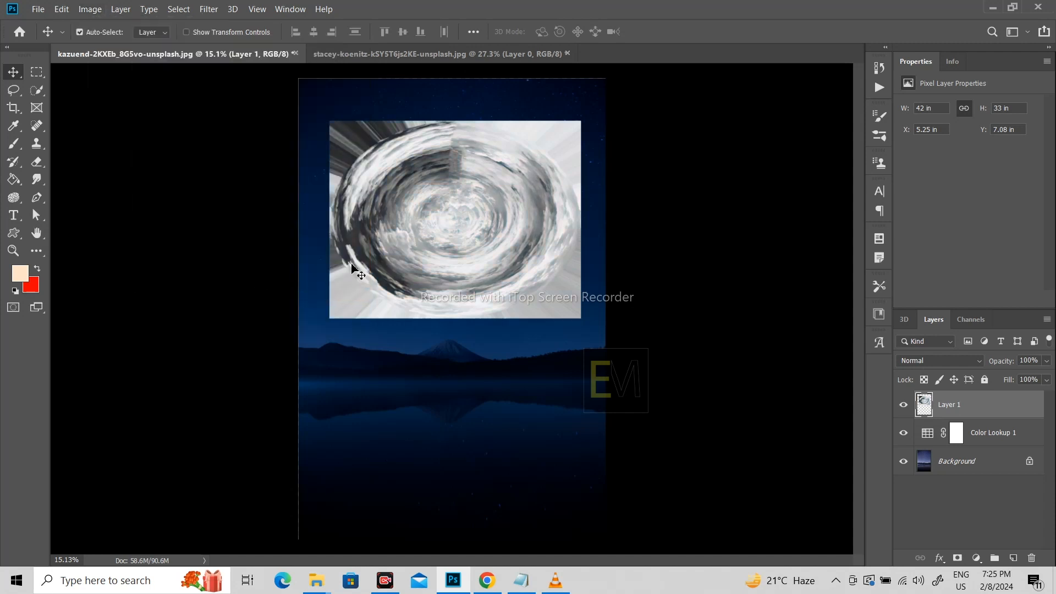
pyautogui.hotkey('ctrl', 'z')
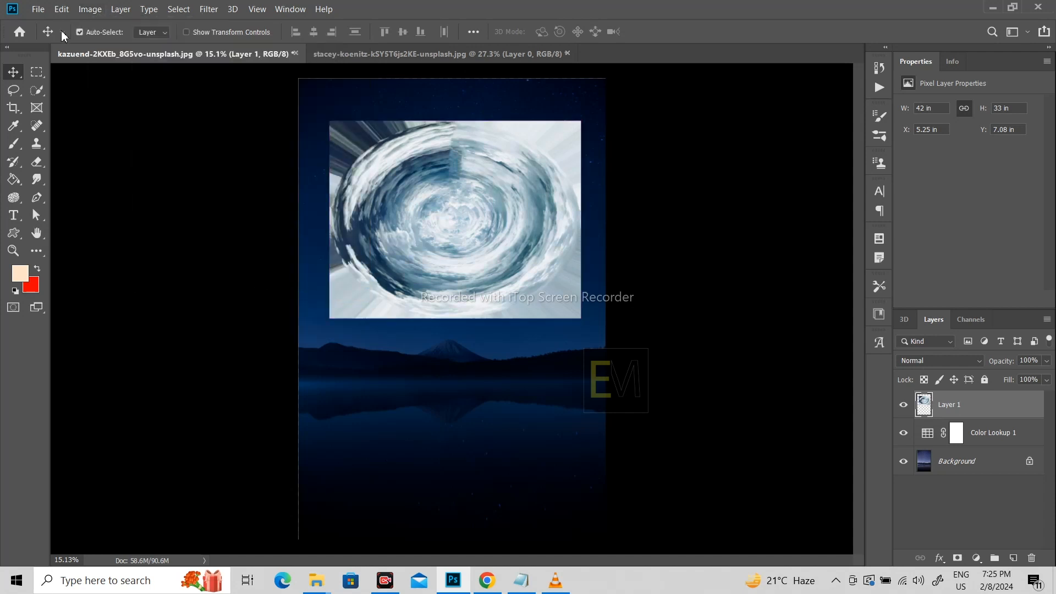
# - Convert the swirl layer to greyscale with the Black & White adjustment
pyautogui.click(90, 9)
pyautogui.moveTo(110, 43)
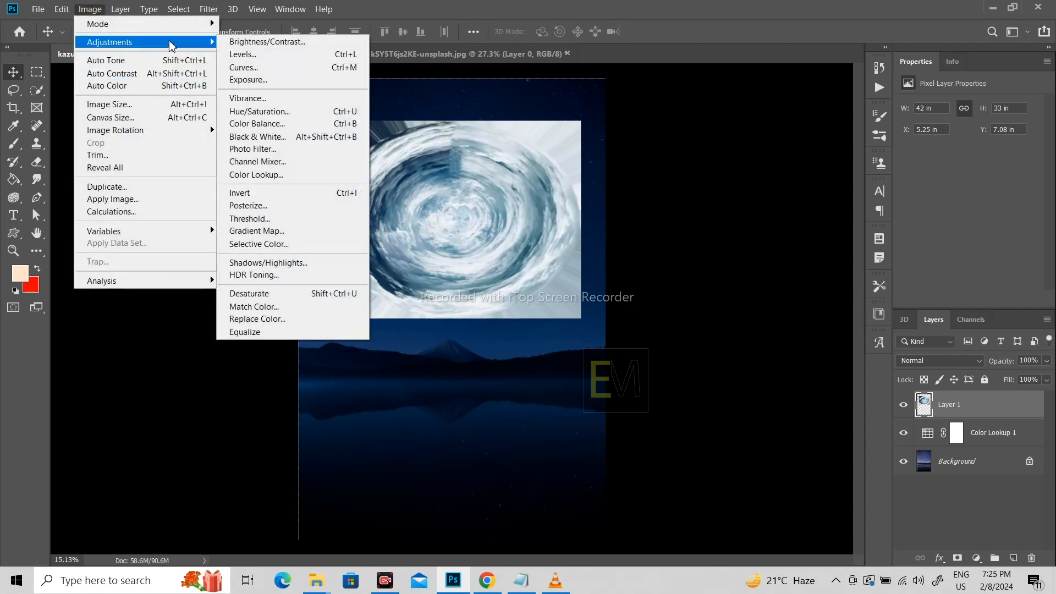
pyautogui.click(262, 137)
pyautogui.moveTo(576, 67); pyautogui.dragTo(787, 102)
pyautogui.click(845, 117)
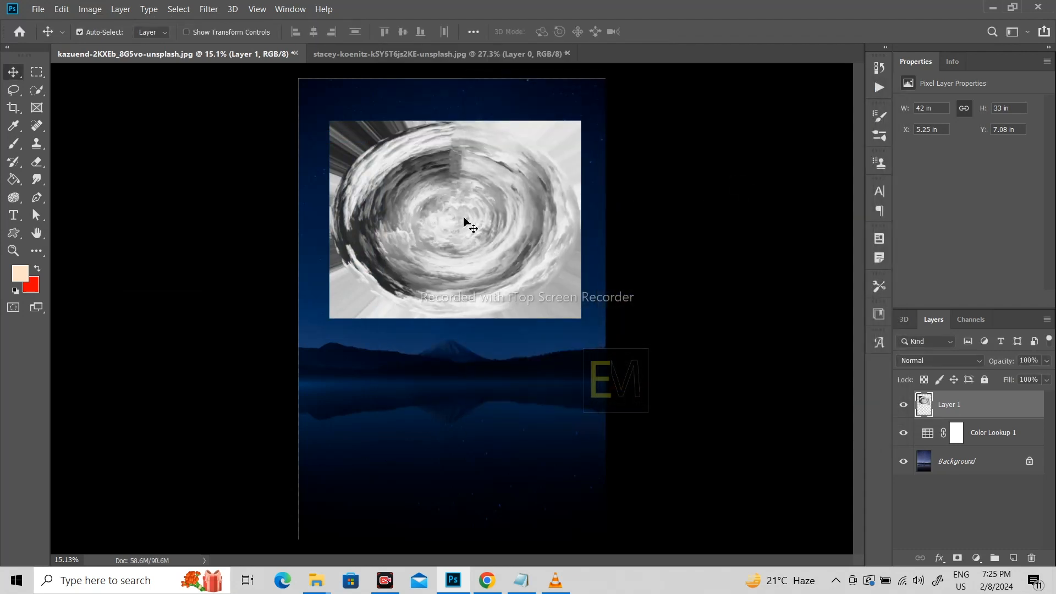
# - Move the swirl layer down to the mountain line and stretch its upper edge to make it about 36.5 in high
pyautogui.click(450, 202)
pyautogui.moveTo(450, 202); pyautogui.dragTo(450, 230)
pyautogui.scroll(3, 465, 198)
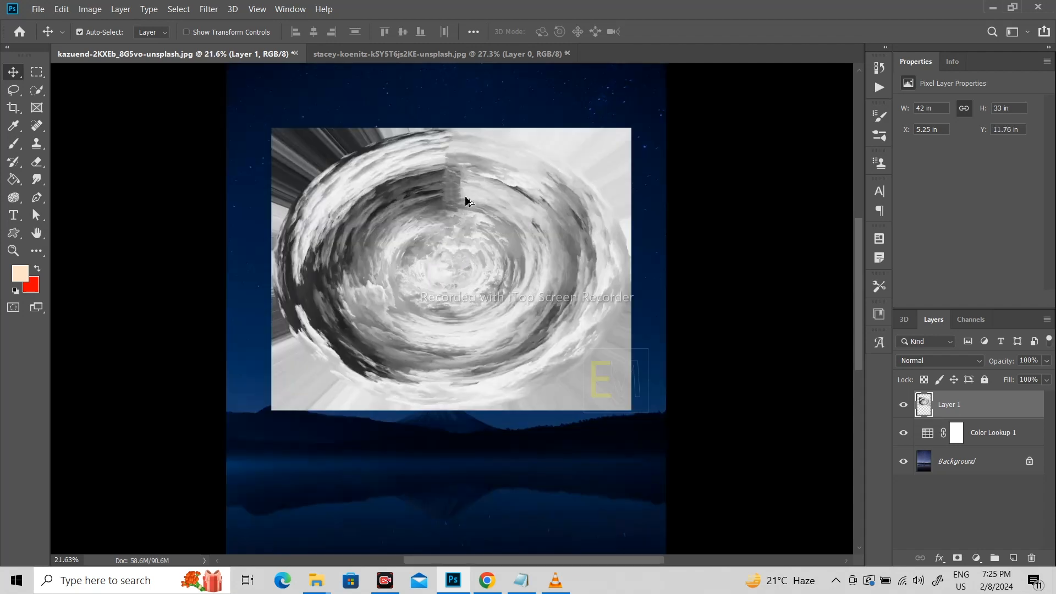
pyautogui.hotkey('ctrl', 't')
pyautogui.scroll(-2, 467, 201)
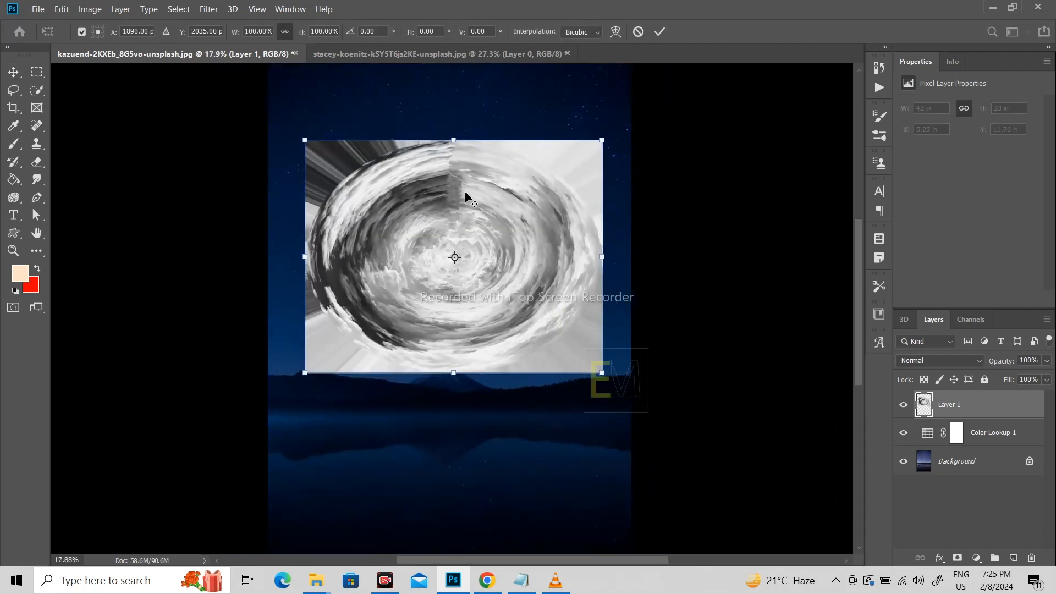
pyautogui.click(454, 142)
pyautogui.moveTo(455, 144); pyautogui.dragTo(456, 119)
pyautogui.press('Return')
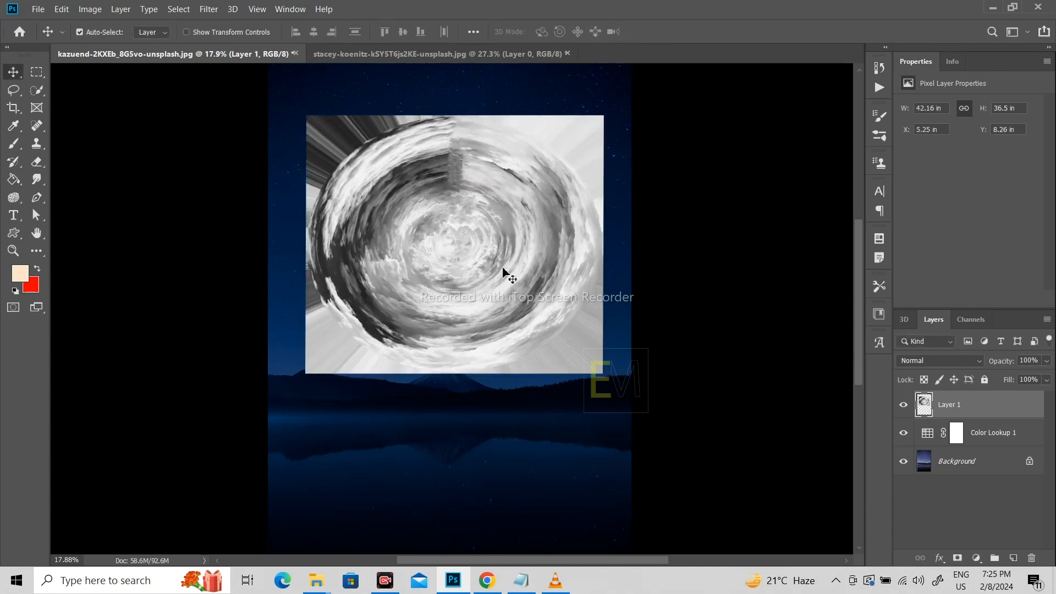
# - Create a new layer above the swirl and set the Brush tool to the Hard Round preset
pyautogui.click(1013, 558)
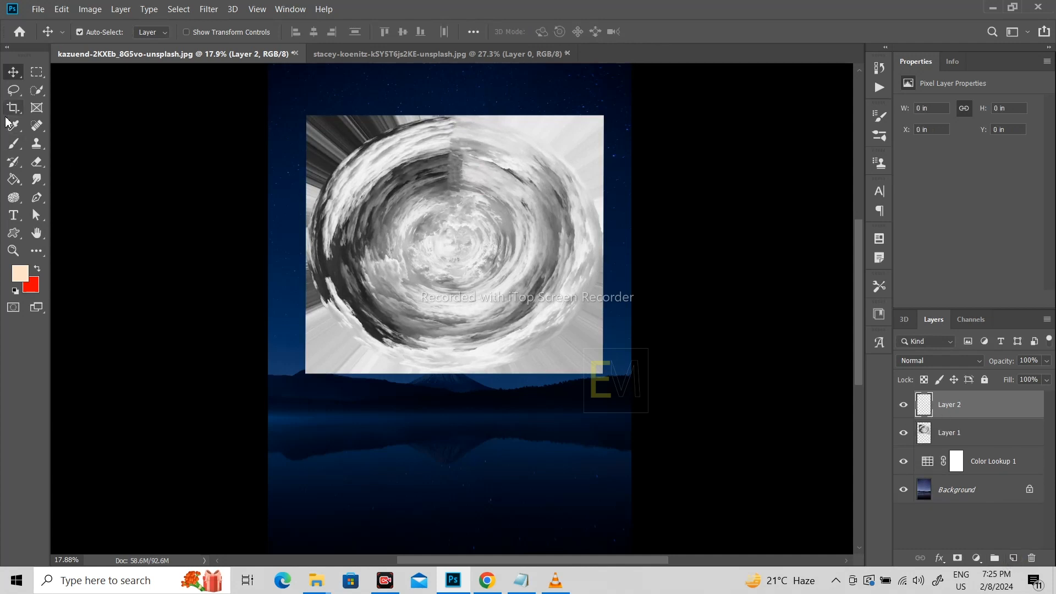
pyautogui.click(13, 144)
pyautogui.click(101, 33)
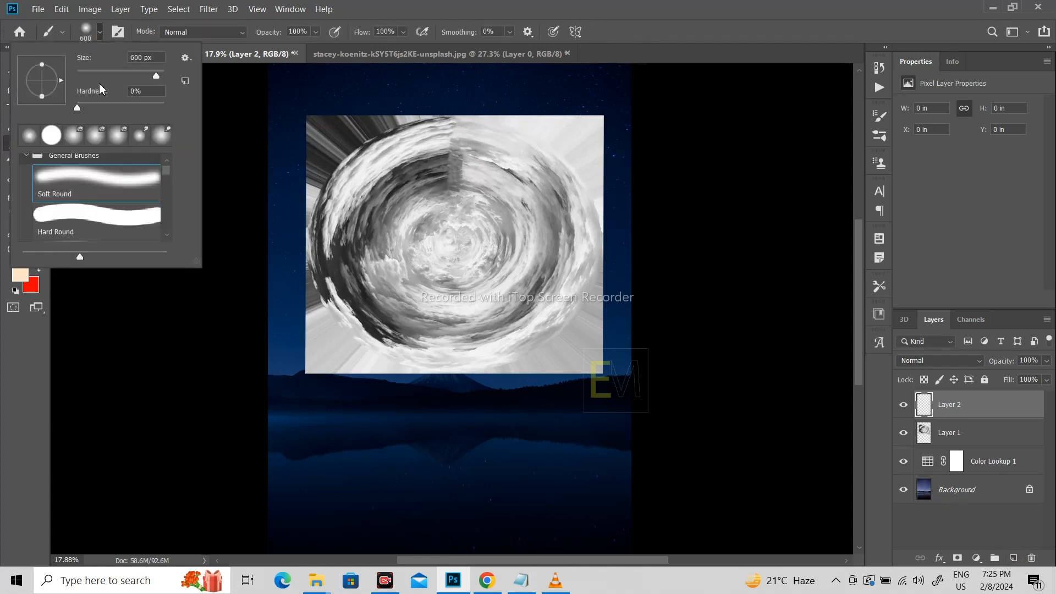
pyautogui.click(110, 220)
pyautogui.click(104, 308)
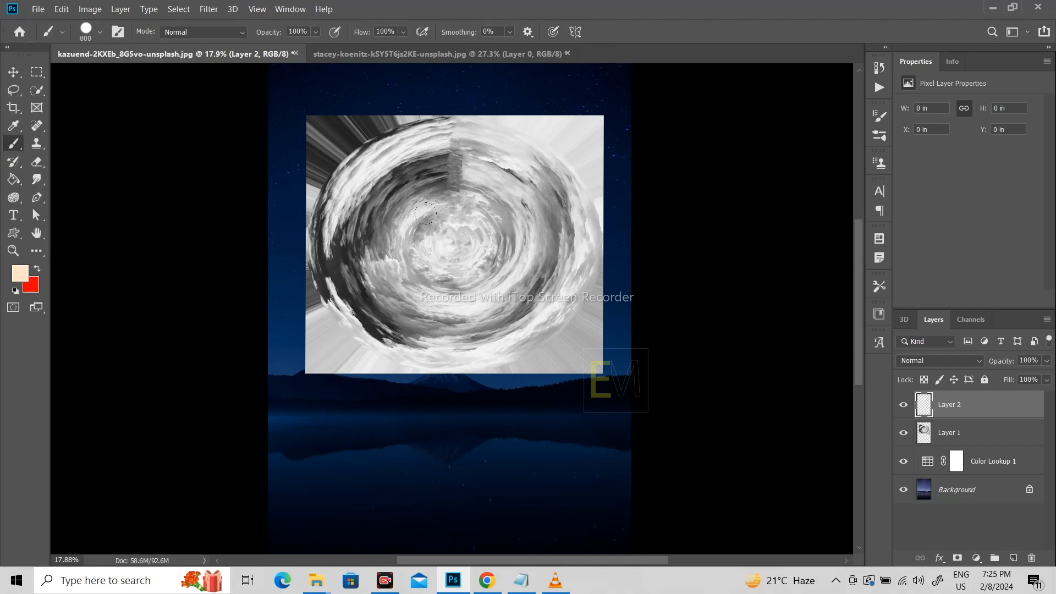
# - Enlarge the brush to 2600 px and paint one peach disc about 36 in wide, centred over the swirl
pyautogui.press(']')
pyautogui.press(']')
pyautogui.press(']')
pyautogui.press(']')
pyautogui.press(']')
pyautogui.press(']')
pyautogui.press(']')
pyautogui.press(']')
pyautogui.press(']')
pyautogui.press(']')
pyautogui.press(']')
pyautogui.press(']')
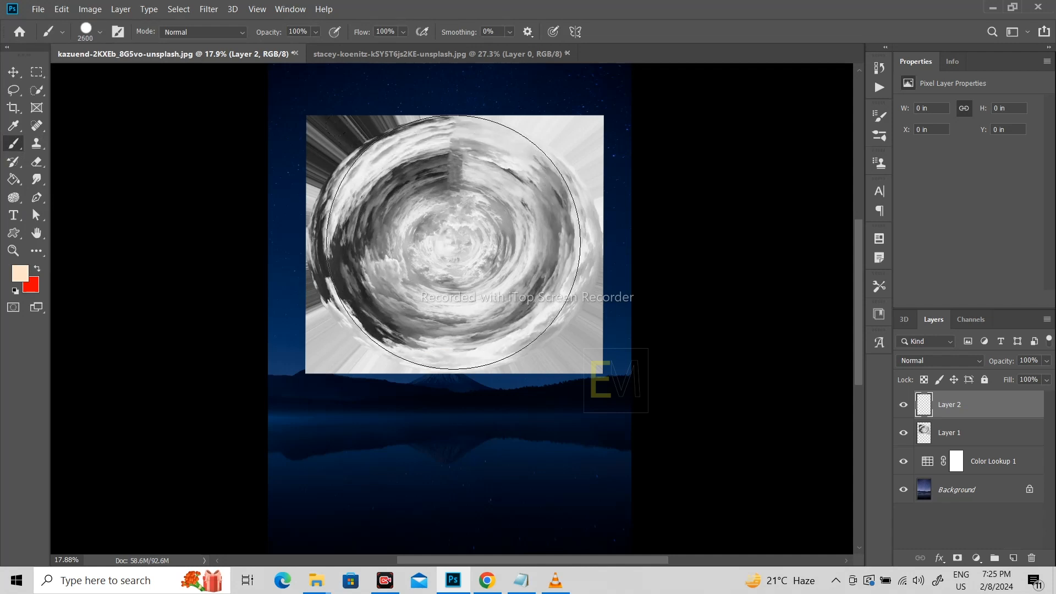
pyautogui.press(']')
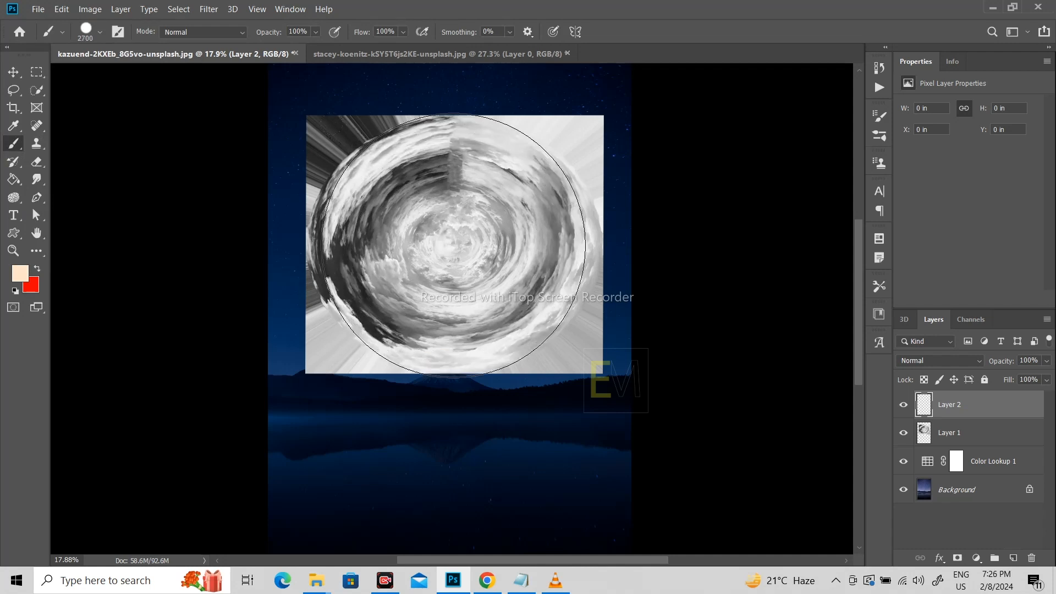
pyautogui.press(']')
pyautogui.press(']')
pyautogui.press(']')
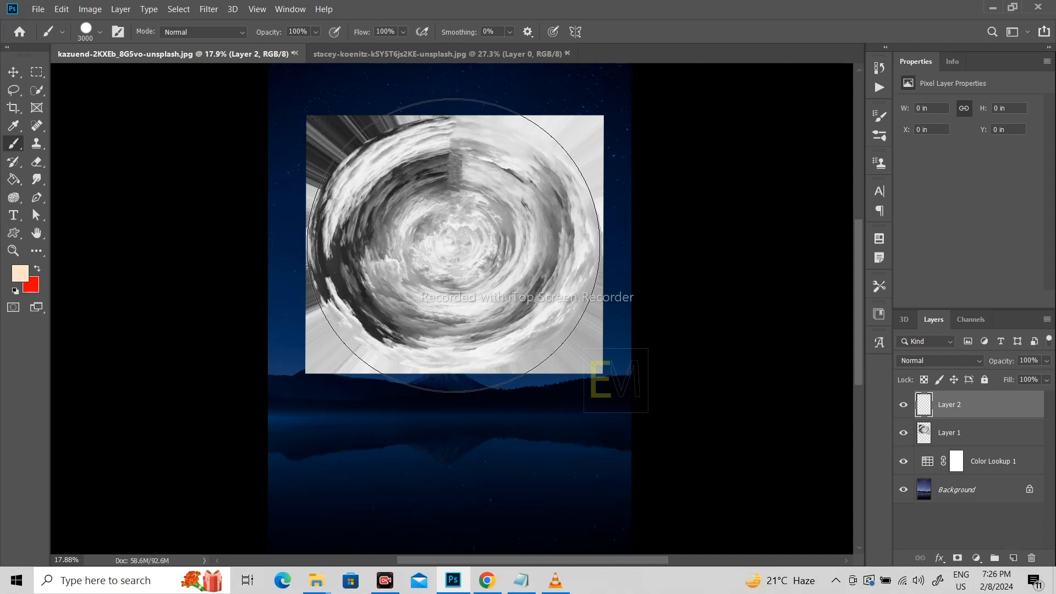
pyautogui.press('[')
pyautogui.press('[')
pyautogui.press('[')
pyautogui.press('[')
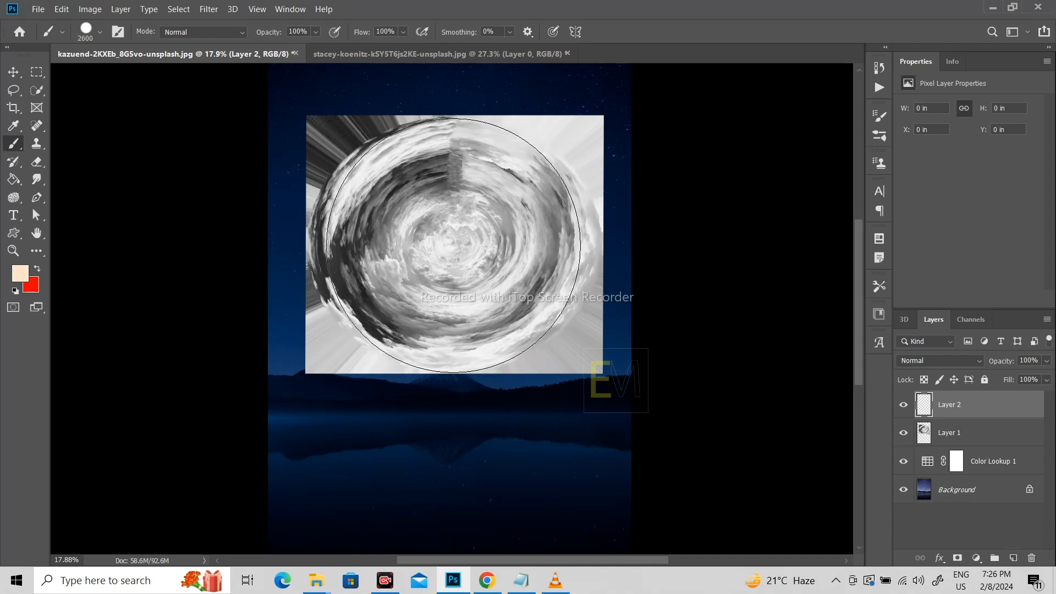
pyautogui.click(453, 245)
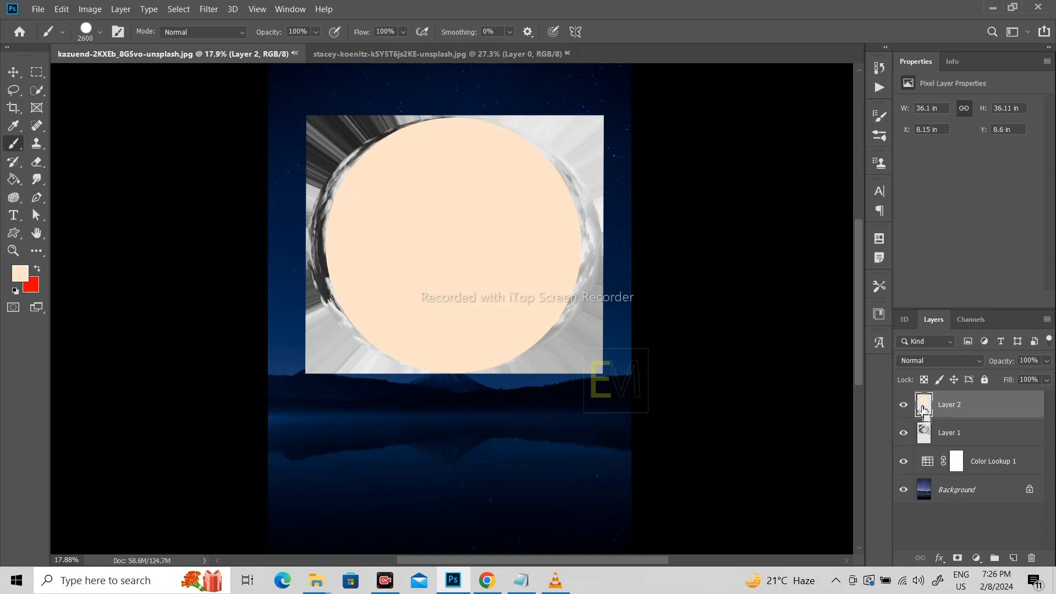
# - Trim the swirl layer to a circle by deleting everything outside the peach disc's outline, and delete the disc layer
pyautogui.keyDown('ctrl'); pyautogui.click(924, 407); pyautogui.keyUp('ctrl')
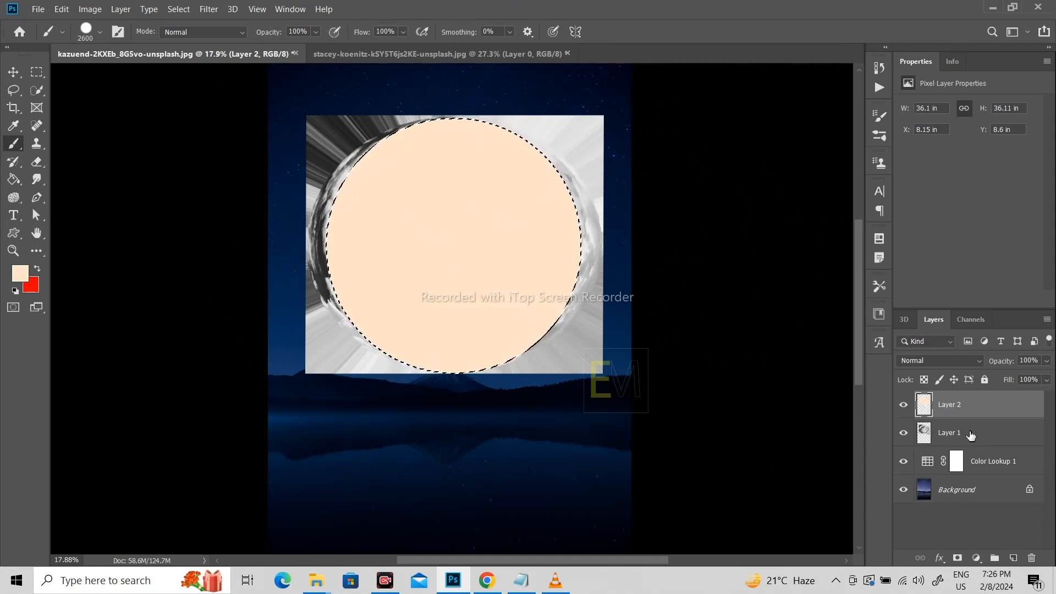
pyautogui.click(903, 407)
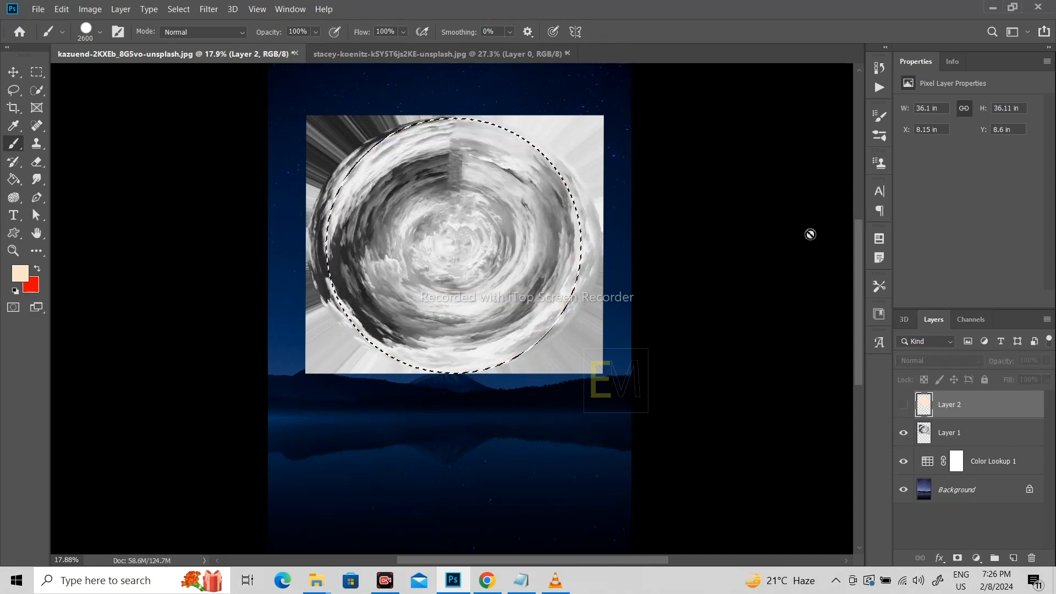
pyautogui.click(975, 434)
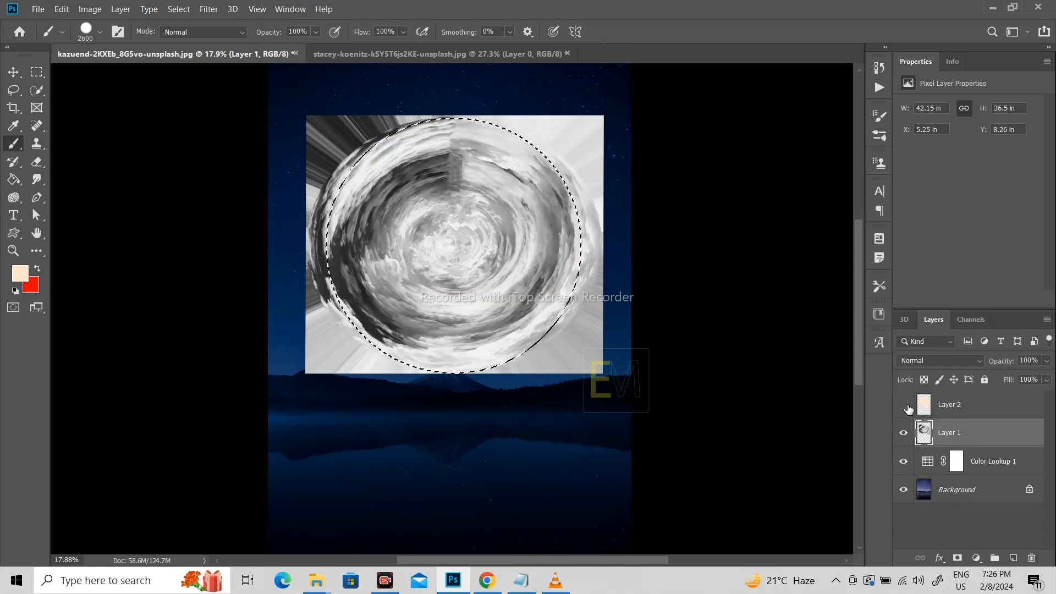
pyautogui.click(903, 406)
pyautogui.hotkey('ctrl', 'shift', 'i')
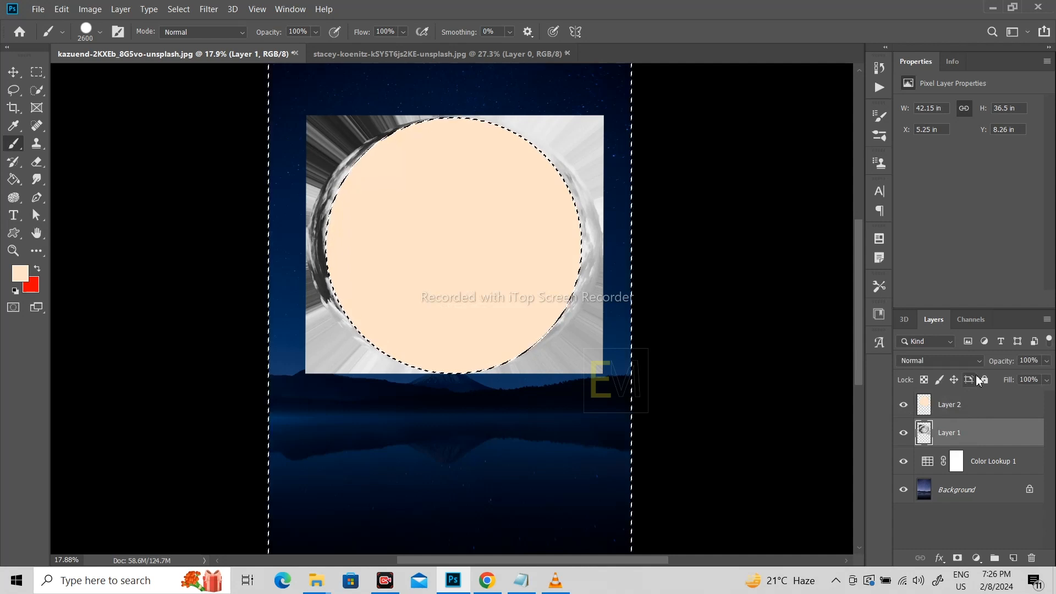
pyautogui.press('Delete')
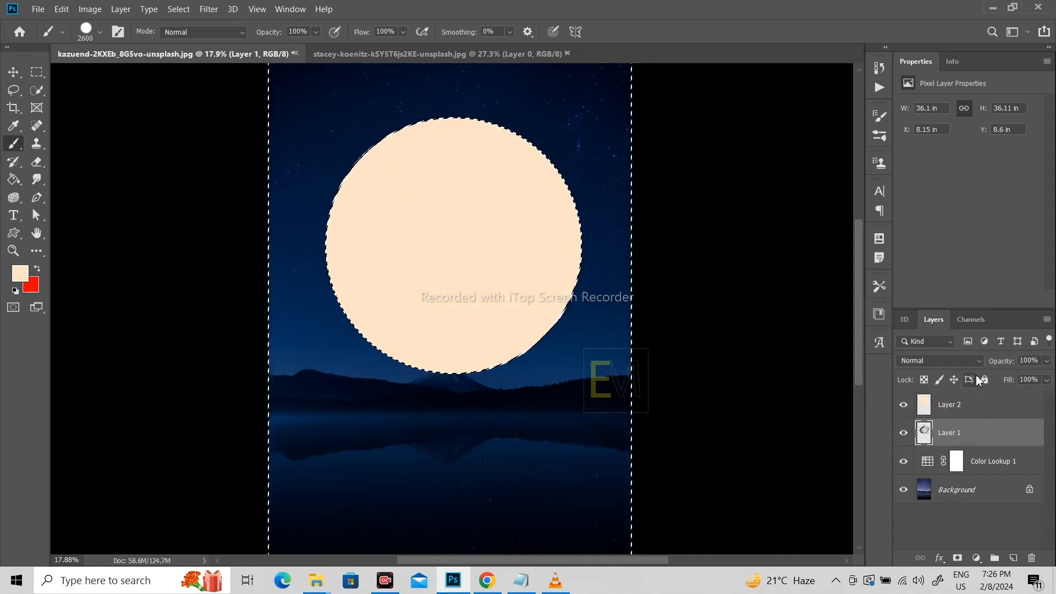
pyautogui.hotkey('ctrl', 'd')
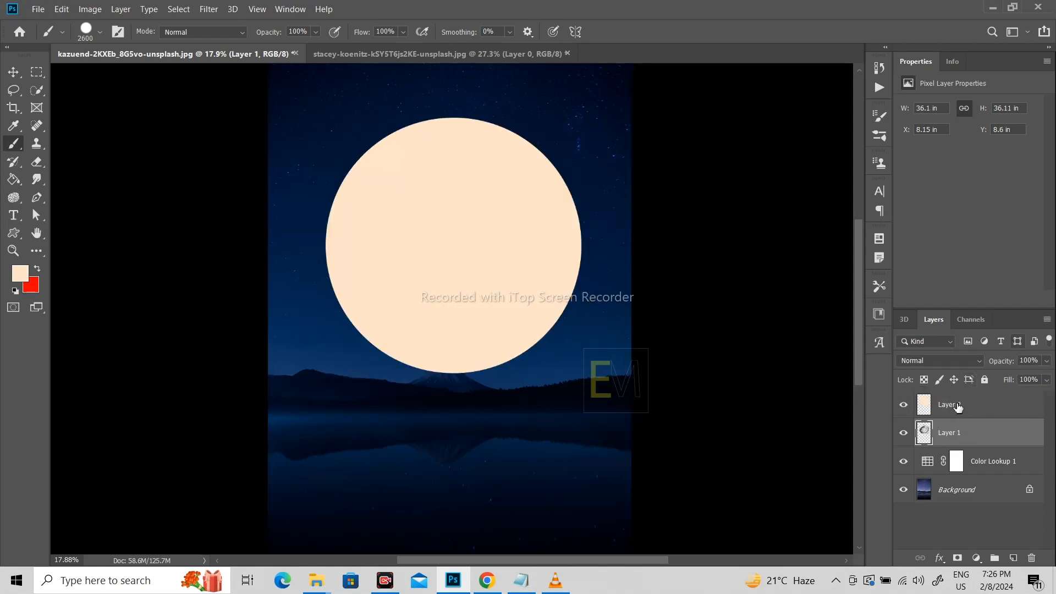
pyautogui.click(904, 406)
pyautogui.moveTo(976, 414); pyautogui.dragTo(1032, 558)
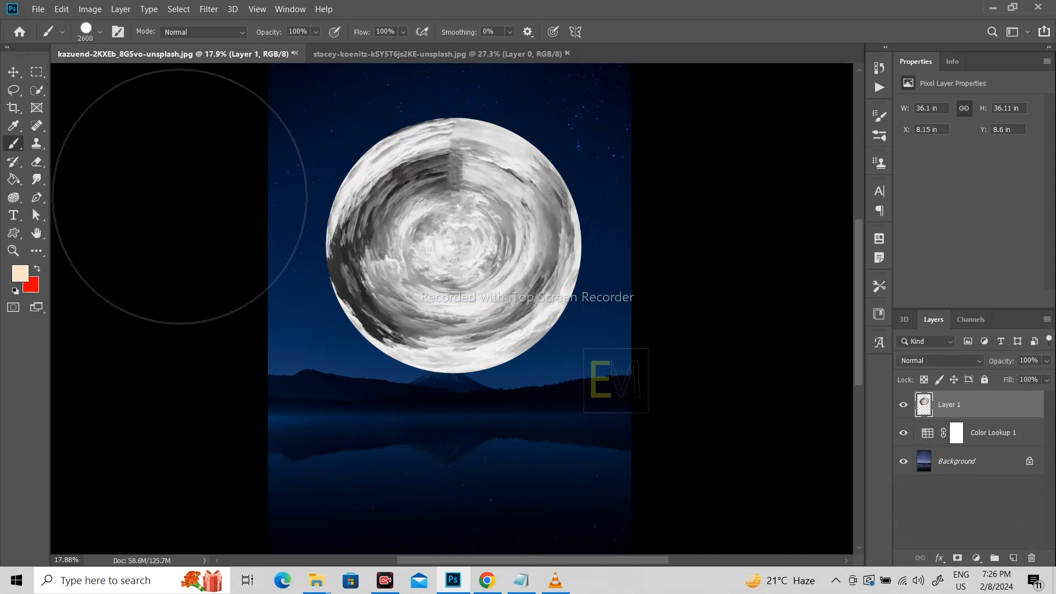
# - Enlarge the swirl disc proportionally to about 44 in across and centre it in the sky, overlapping the mountain line
pyautogui.click(13, 72)
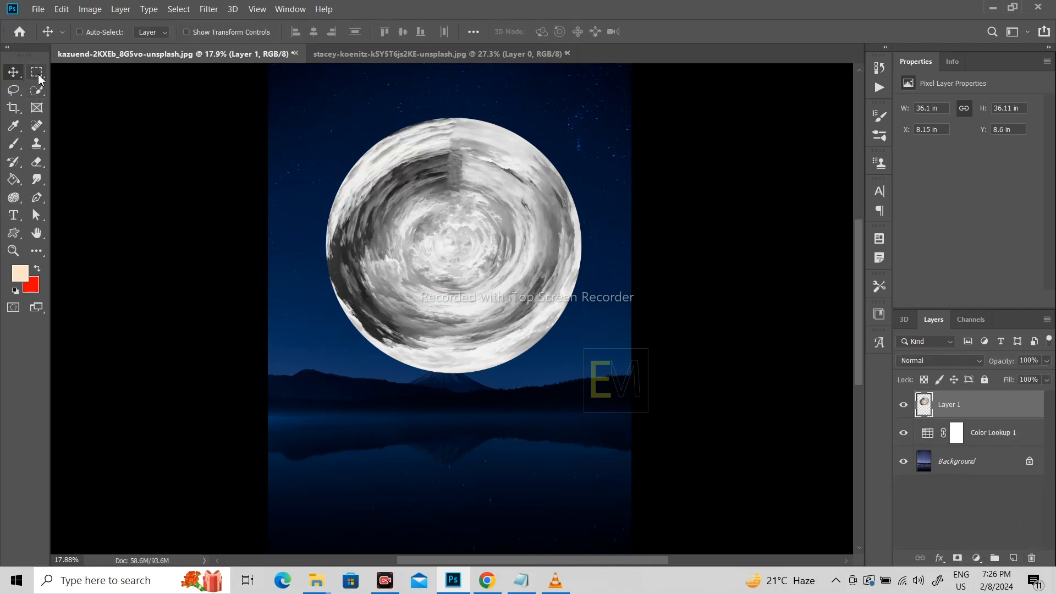
pyautogui.hotkey('ctrl', 't')
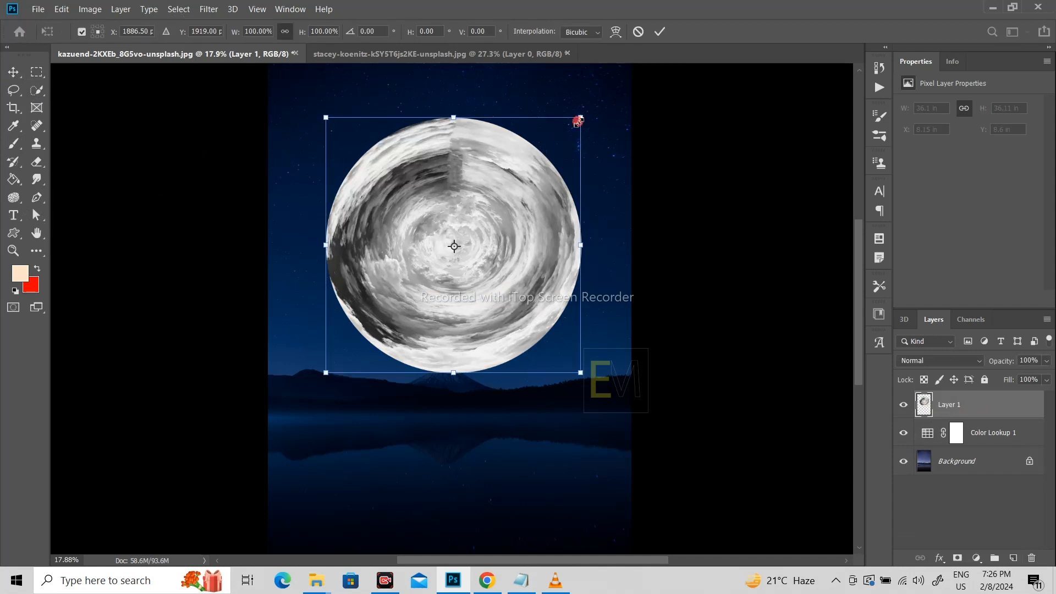
pyautogui.moveTo(580, 118); pyautogui.dragTo(627, 133)
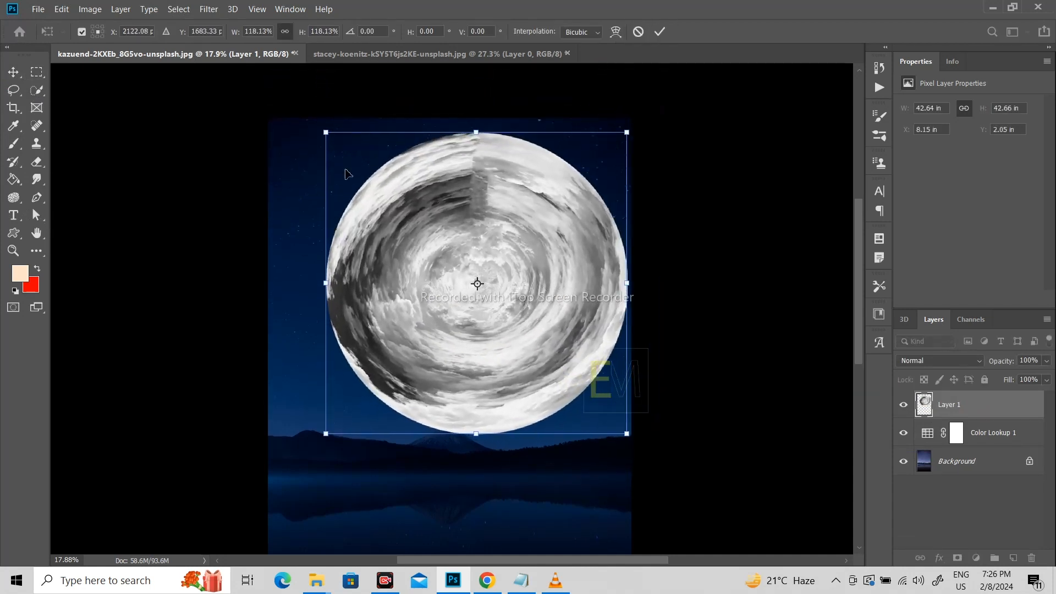
pyautogui.moveTo(326, 132); pyautogui.dragTo(317, 121)
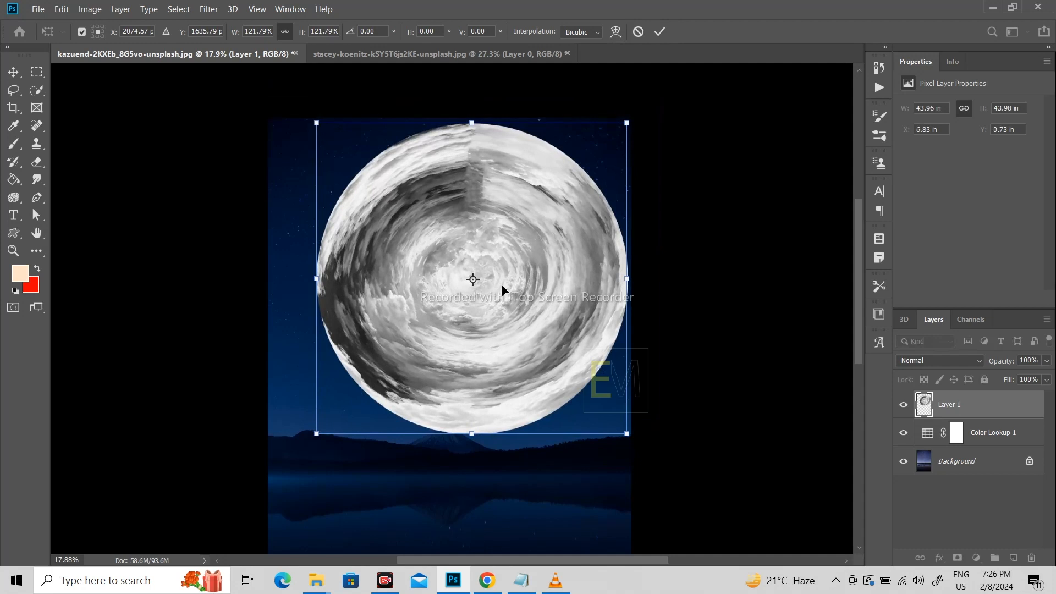
pyautogui.moveTo(502, 291); pyautogui.dragTo(481, 324)
pyautogui.doubleClick(515, 276)
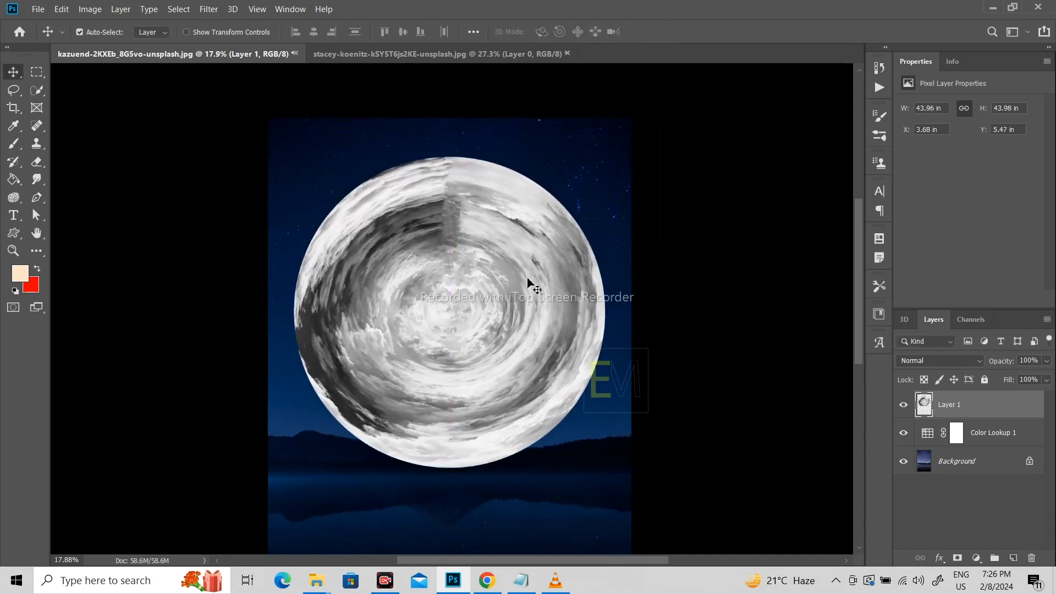
# - Set the swirl layer's blend mode to Color Dodge
pyautogui.click(952, 360)
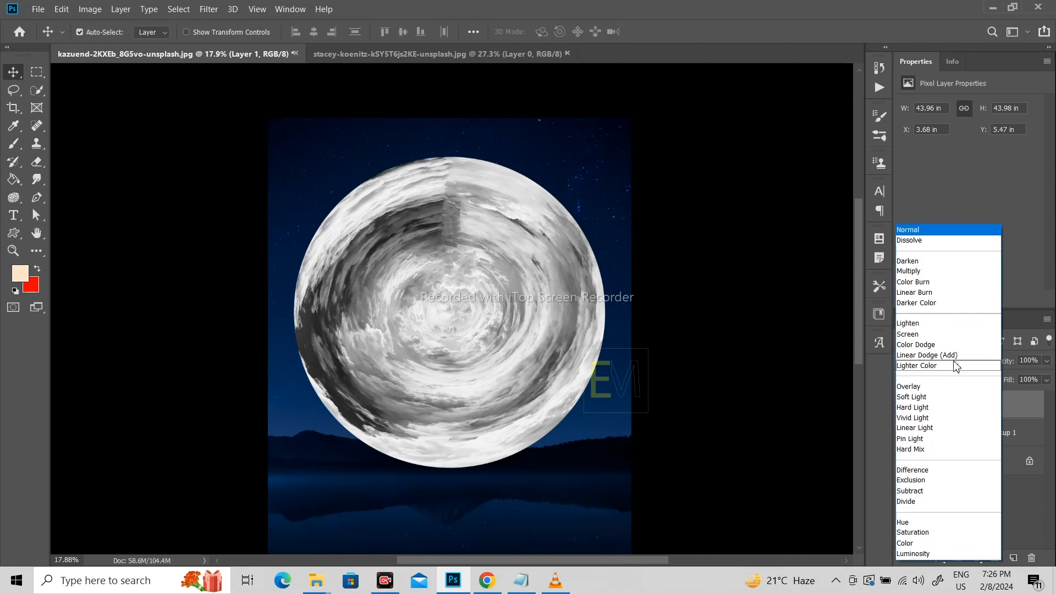
pyautogui.click(959, 199)
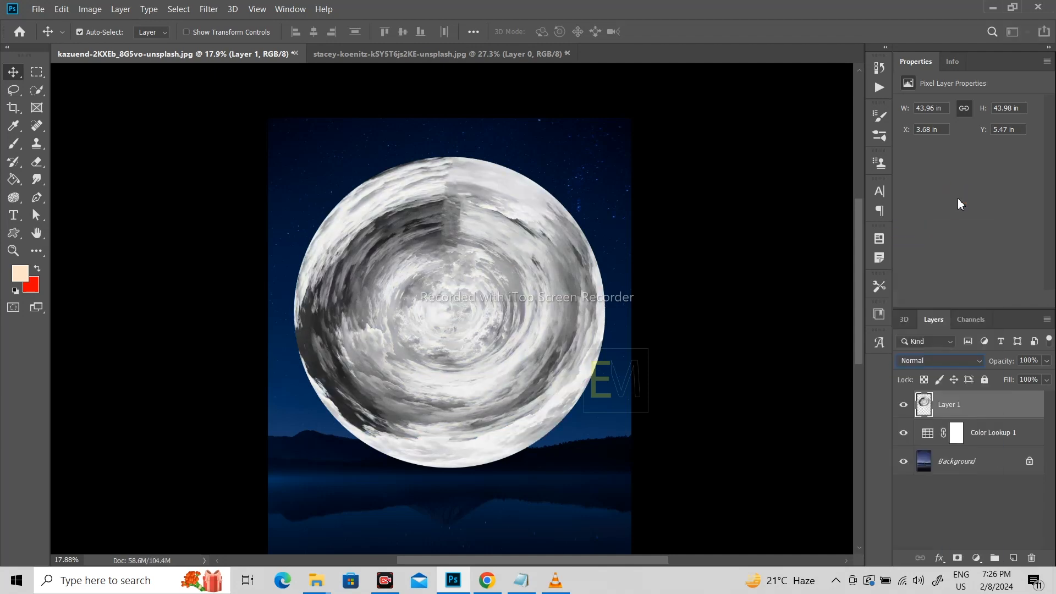
pyautogui.click(948, 366)
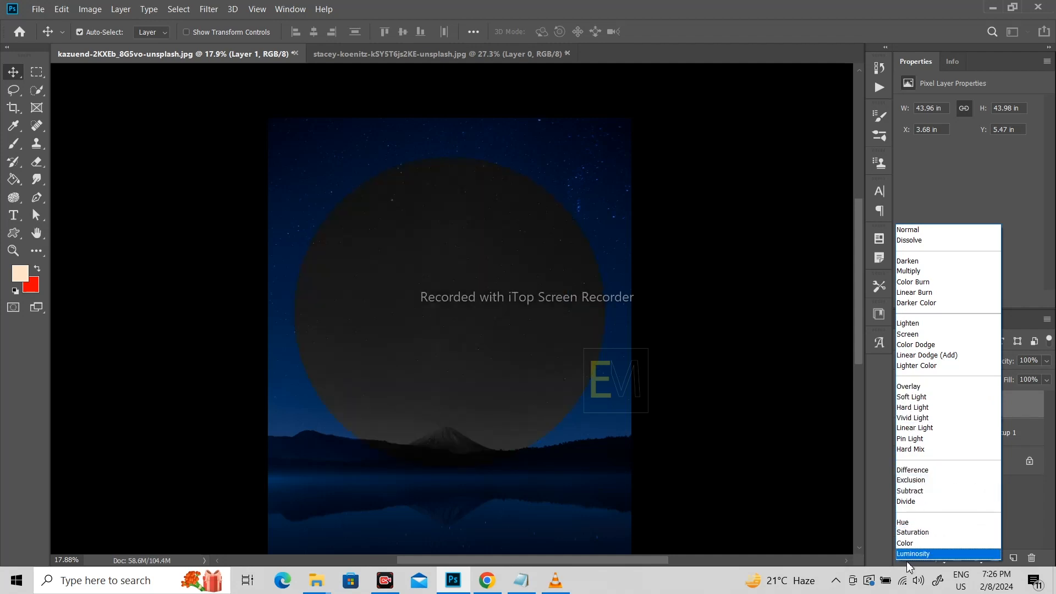
pyautogui.click(916, 345)
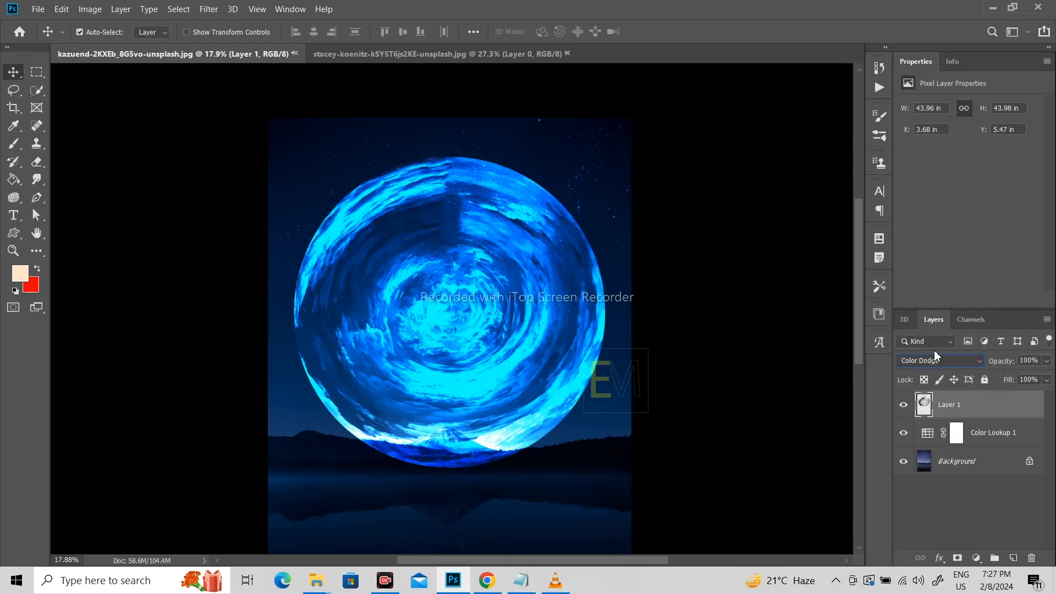
# - Preview the blend modes down to Vivid Light on the swirl layer and return to Color Dodge
pyautogui.press('Down')
pyautogui.press('Down')
pyautogui.press('Down')
pyautogui.press('Down')
pyautogui.press('Down')
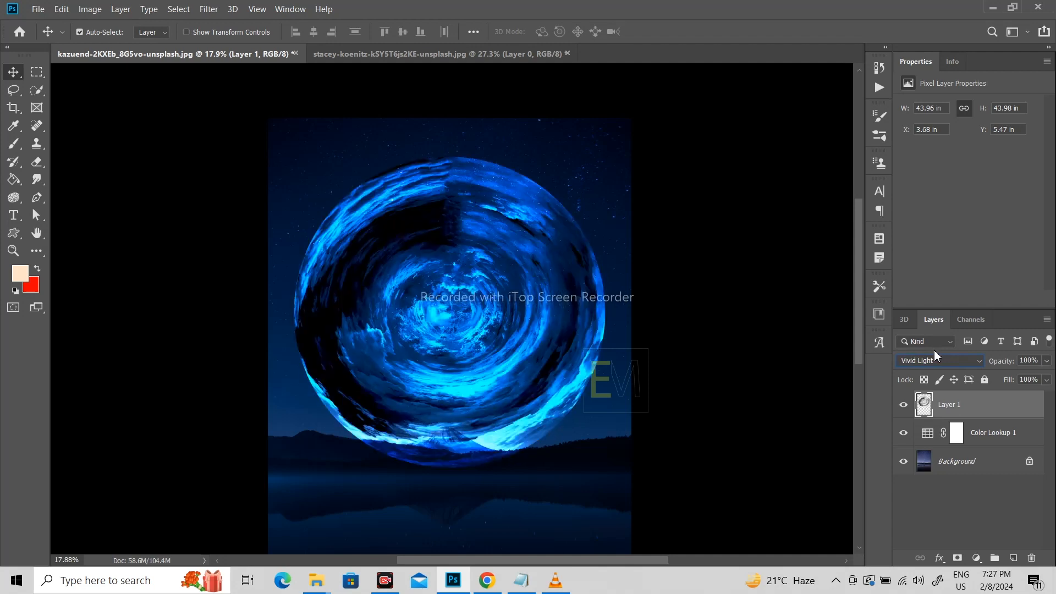
pyautogui.press('Up')
pyautogui.press('Up')
pyautogui.press('Up')
pyautogui.press('Up')
pyautogui.press('Up')
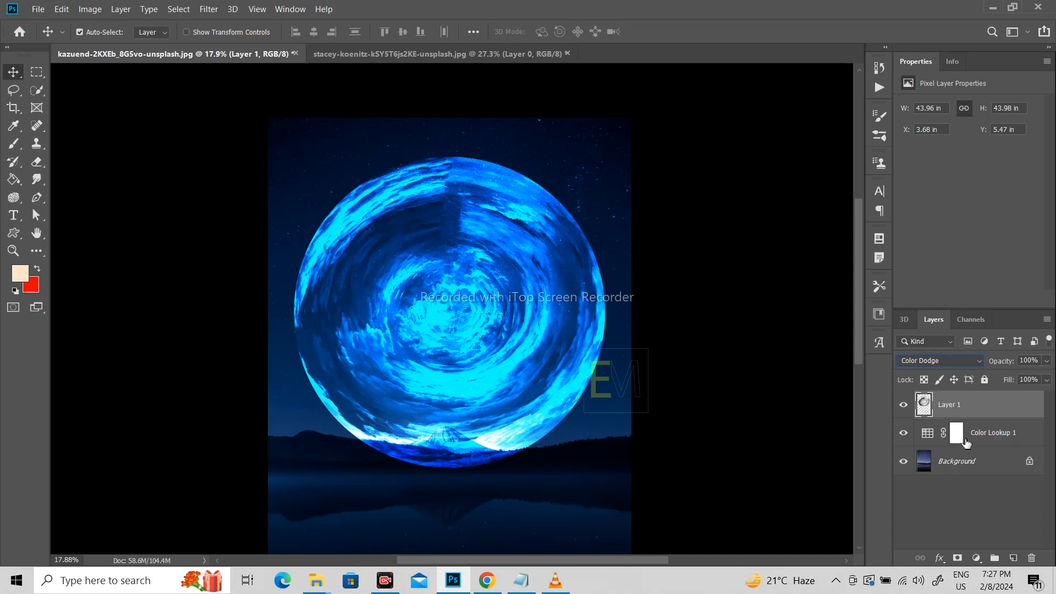
# - Make the Background layer active and switch to the Quick Selection tool
pyautogui.click(967, 461)
pyautogui.scroll(-4, 580, 341)
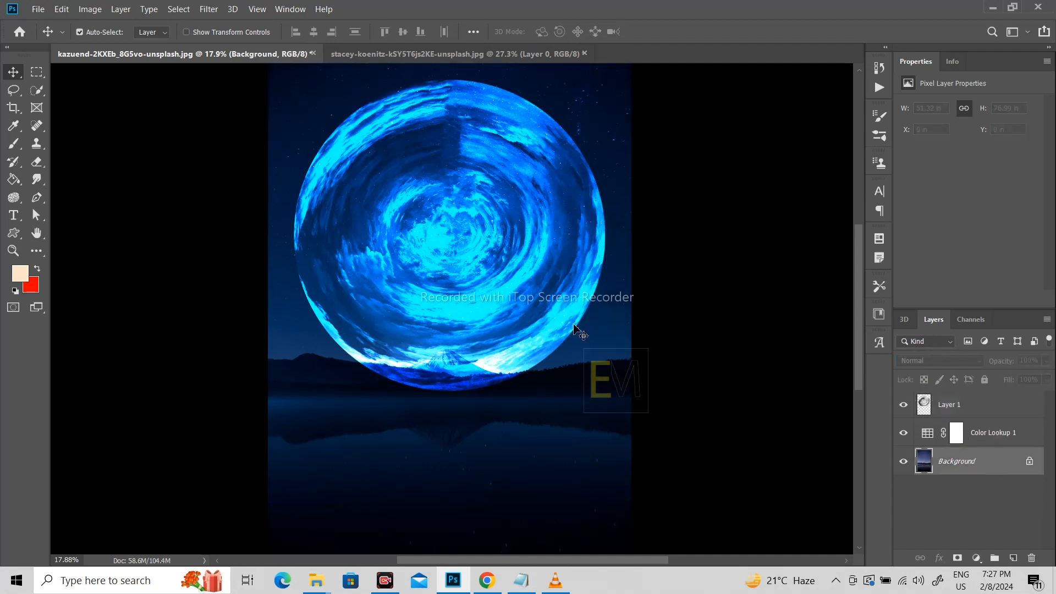
pyautogui.click(38, 95)
pyautogui.click(101, 91)
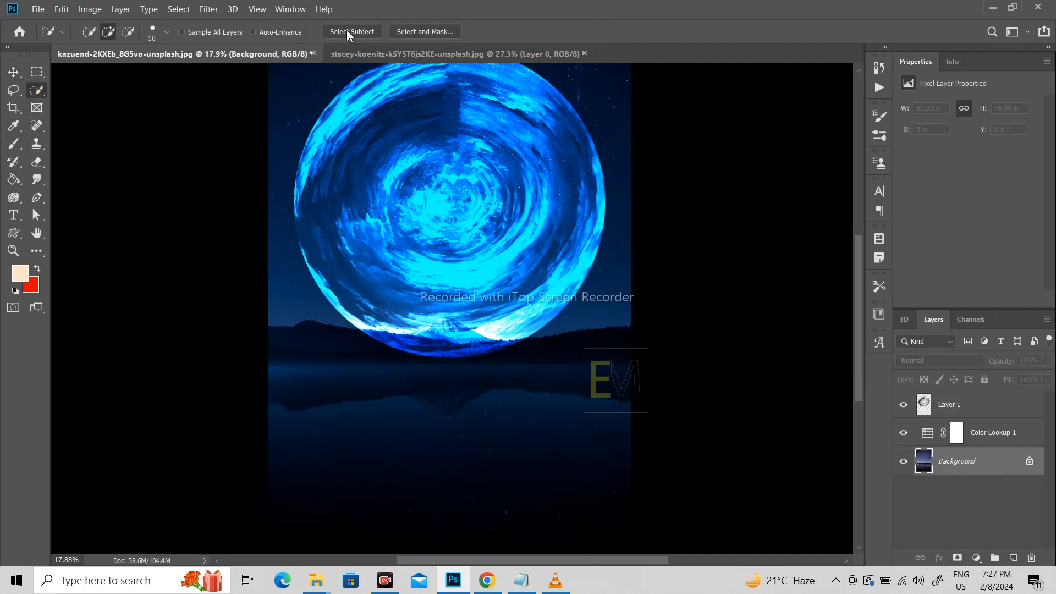
# - Try selecting the landscape automatically with Select Subject, and discard the selection
pyautogui.click(347, 31)
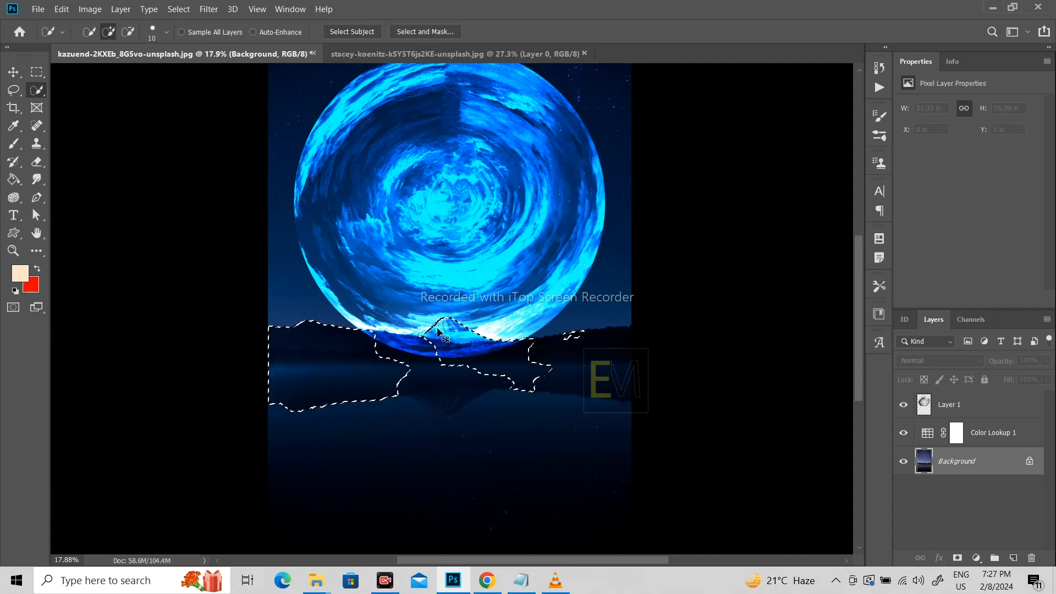
pyautogui.hotkey('ctrl', 'd')
# - Hide the Color Lookup and swirl layers and quick-select the mountains and lake on the Background layer
pyautogui.click(904, 433)
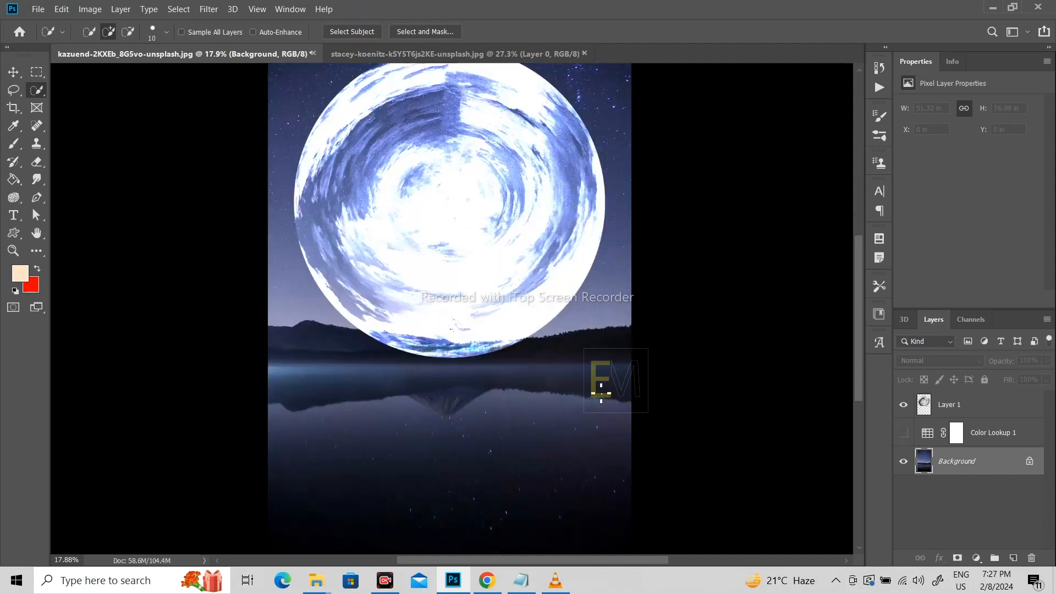
pyautogui.click(903, 406)
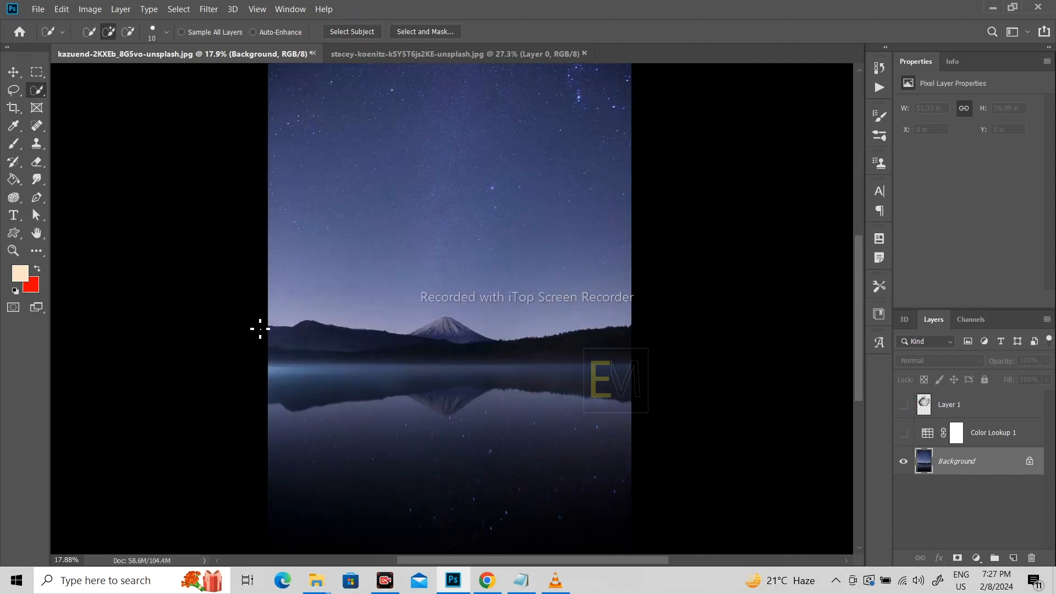
pyautogui.scroll(-3, 354, 286)
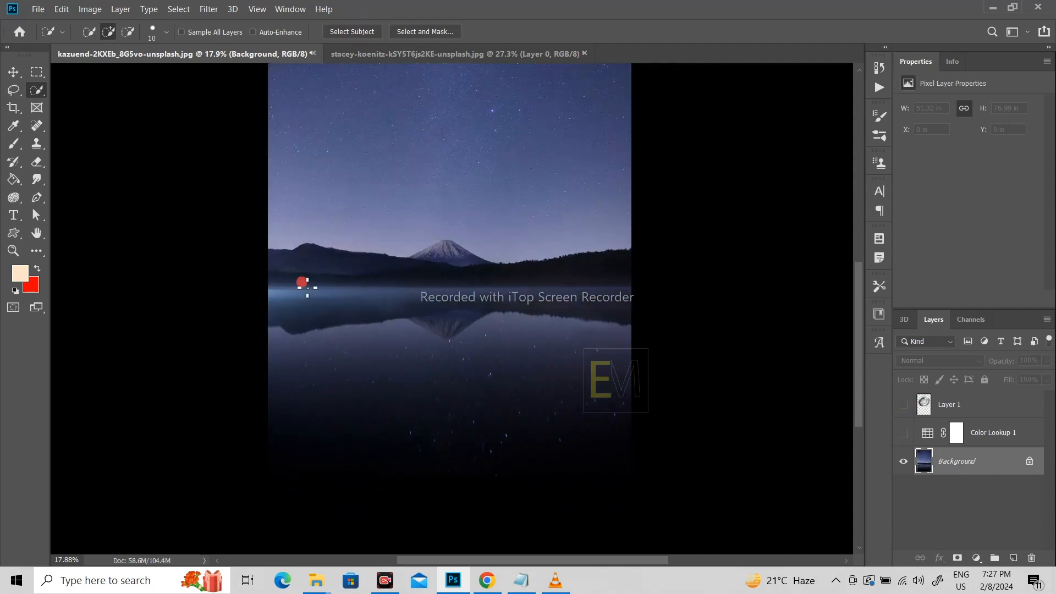
pyautogui.moveTo(307, 287); pyautogui.dragTo(506, 424)
pyautogui.scroll(1, 653, 352)
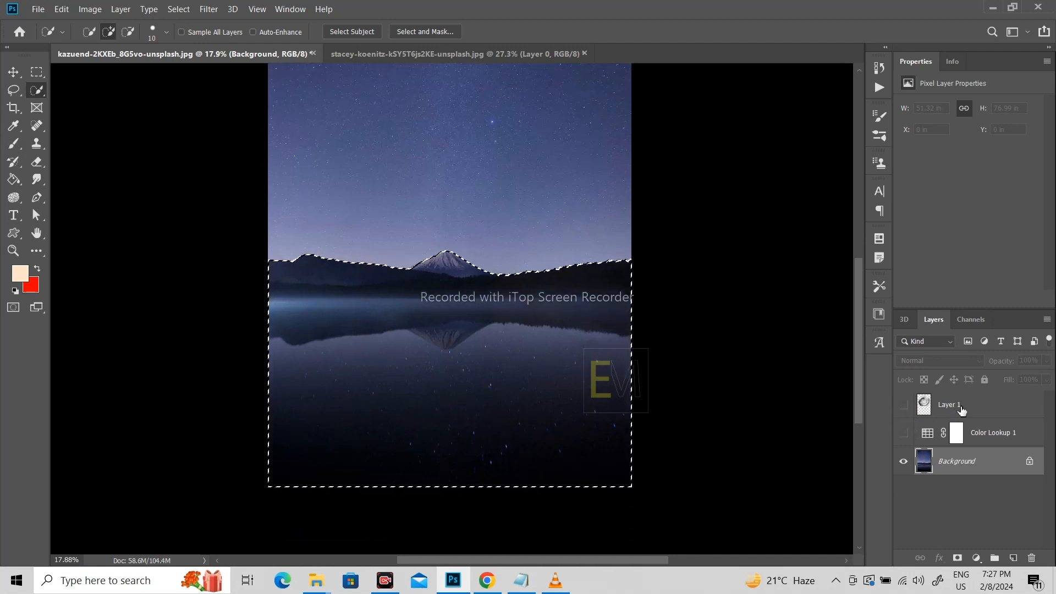
# - Show the swirl layer again, delete its part covering the selected mountains, and clear the selection
pyautogui.click(960, 406)
pyautogui.click(904, 405)
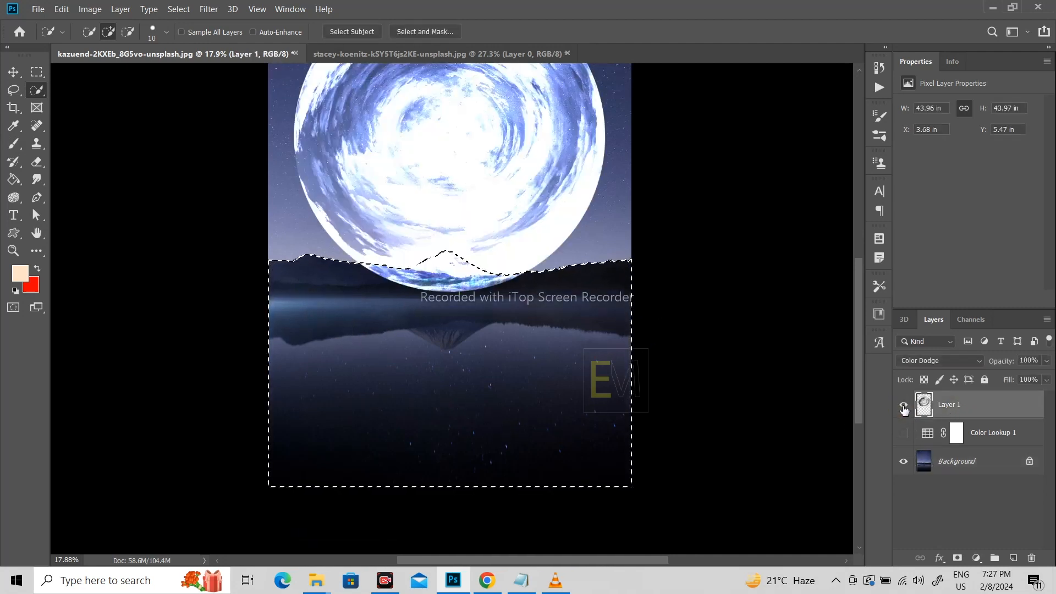
pyautogui.scroll(2, 430, 271)
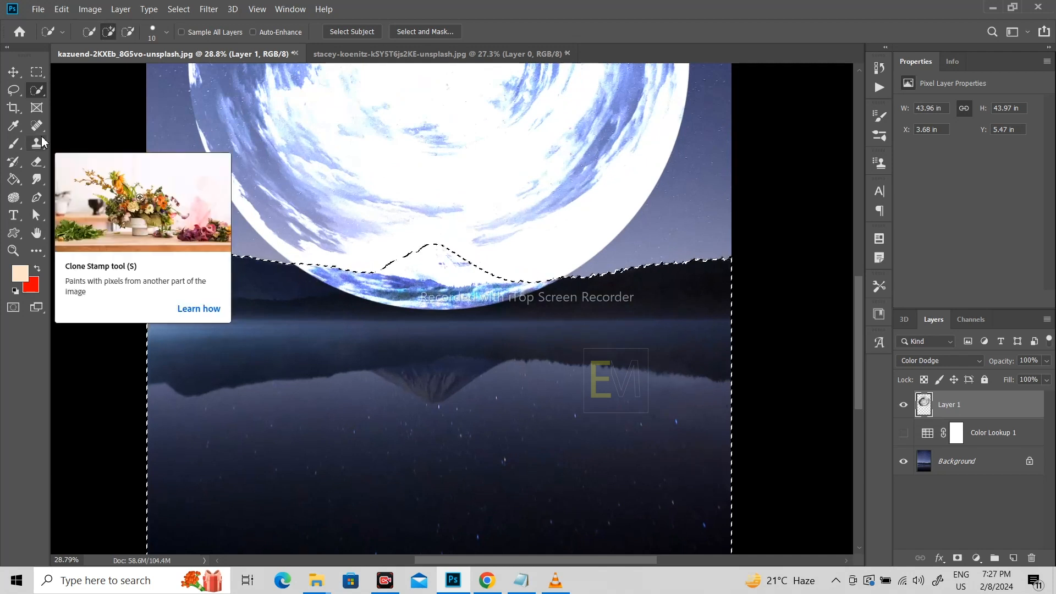
pyautogui.press('Delete')
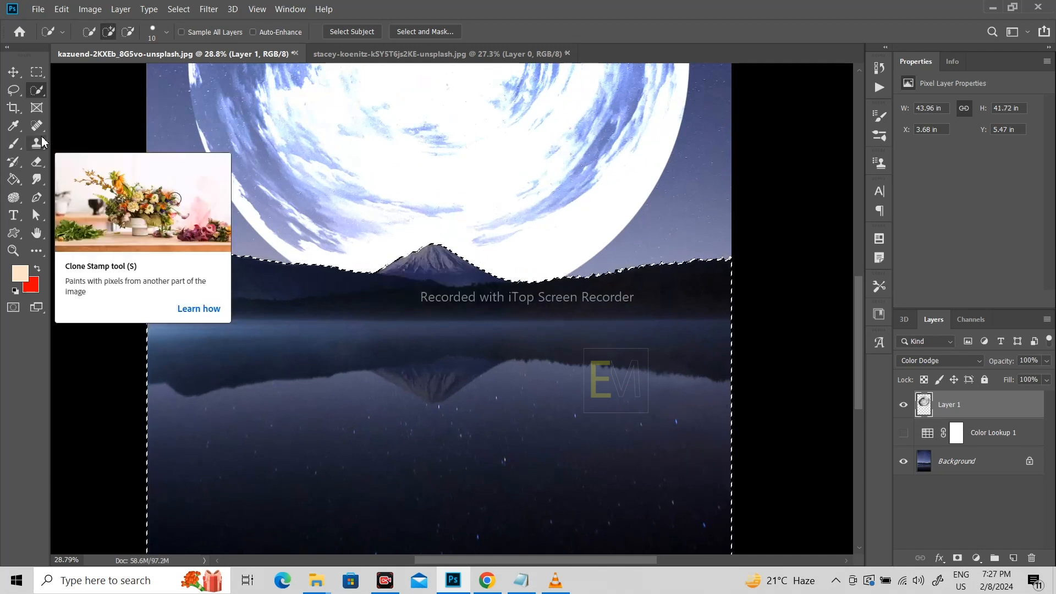
pyautogui.hotkey('ctrl', 'd')
# - Turn the Color Lookup adjustment layer back on
pyautogui.scroll(-2, 429, 273)
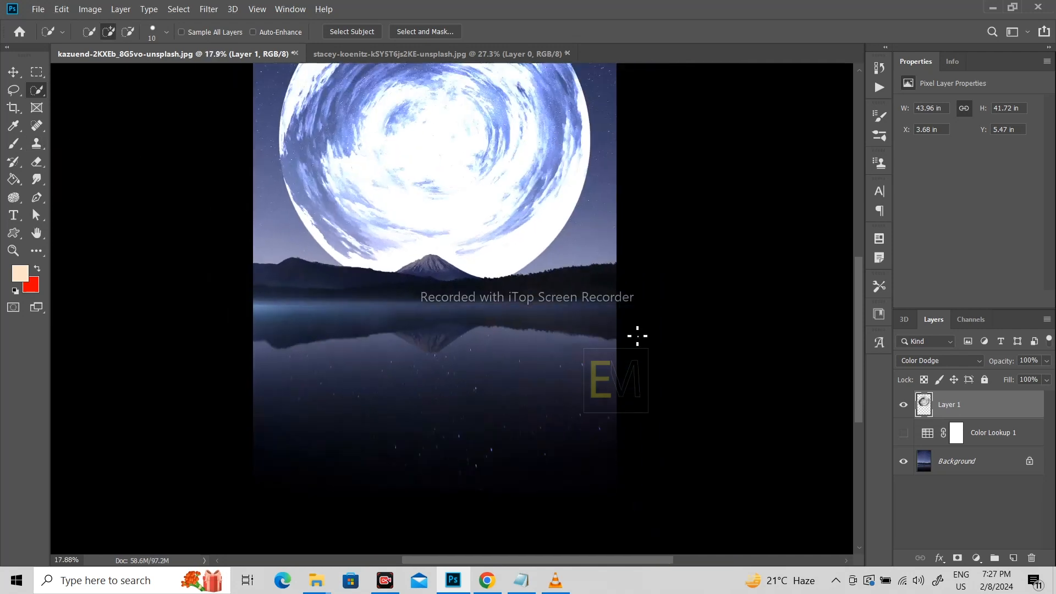
pyautogui.click(903, 434)
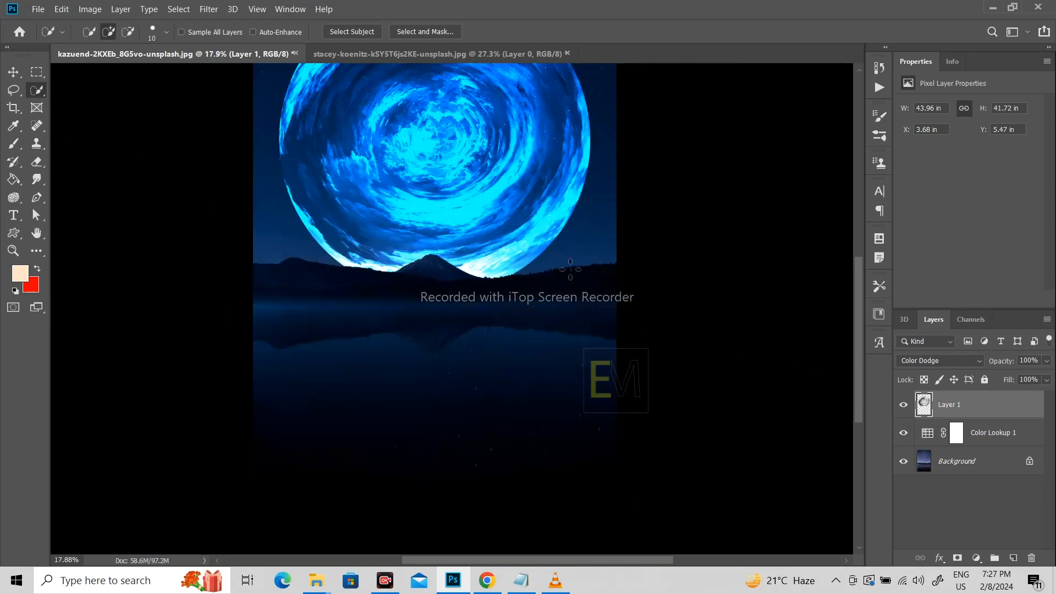
pyautogui.scroll(3, 570, 269)
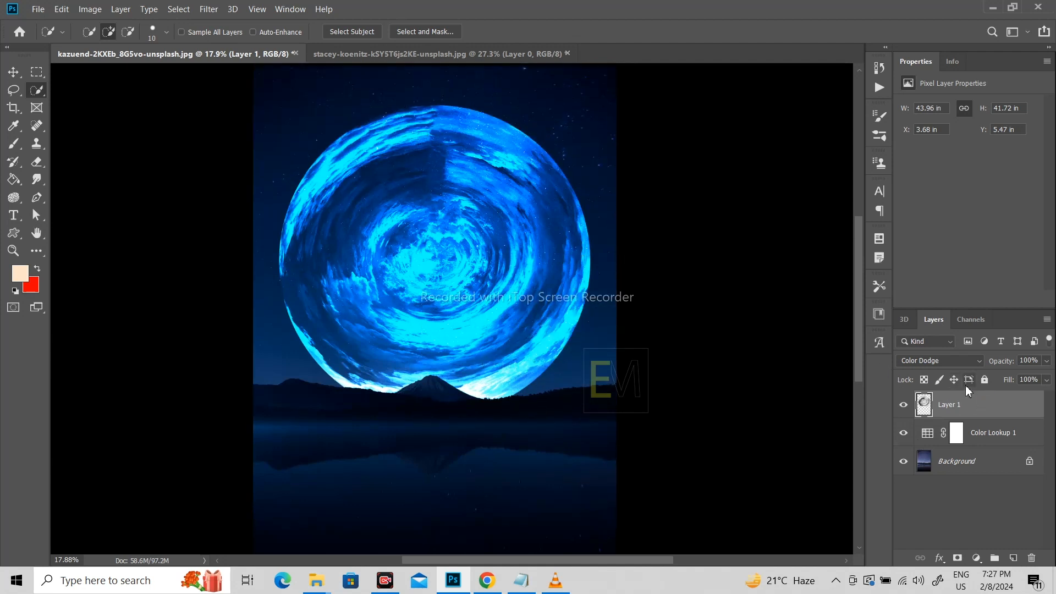
# - Add a white layer mask to the swirl layer and set the Brush tool to the Soft Round preset
pyautogui.click(958, 559)
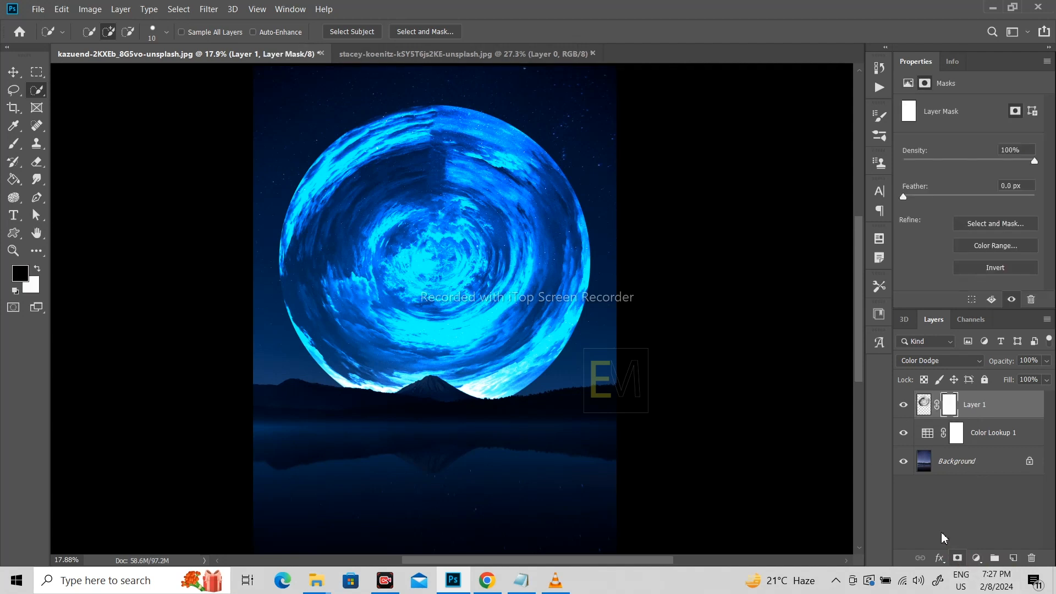
pyautogui.click(14, 147)
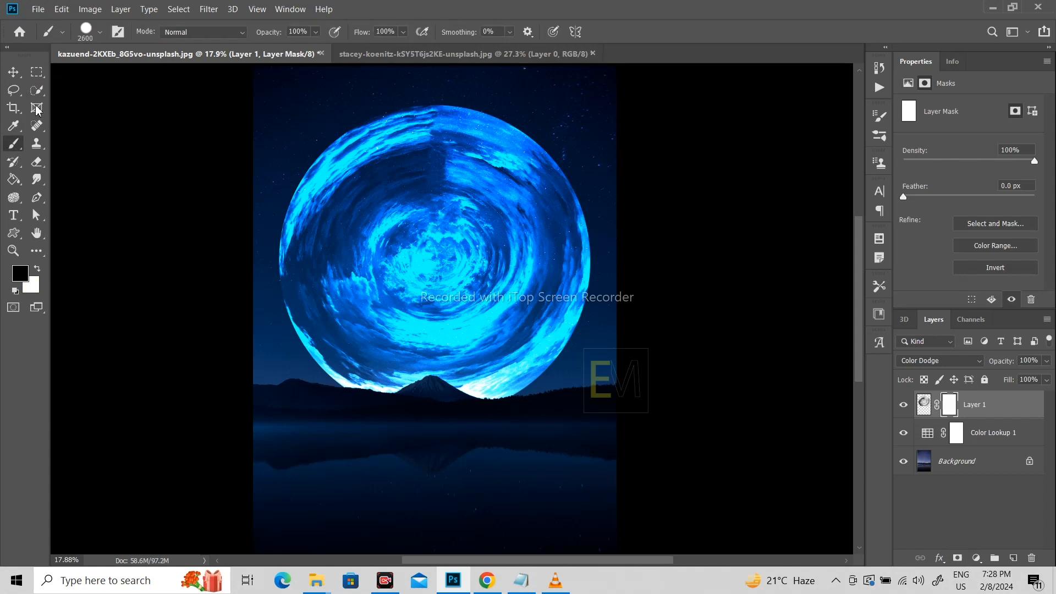
pyautogui.click(101, 33)
pyautogui.click(121, 189)
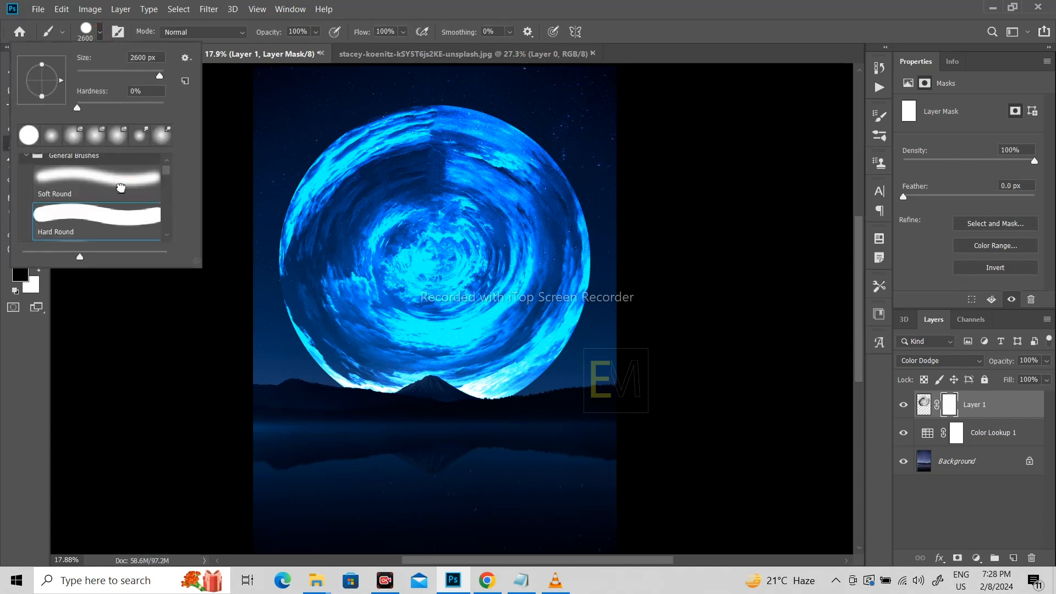
pyautogui.doubleClick(114, 194)
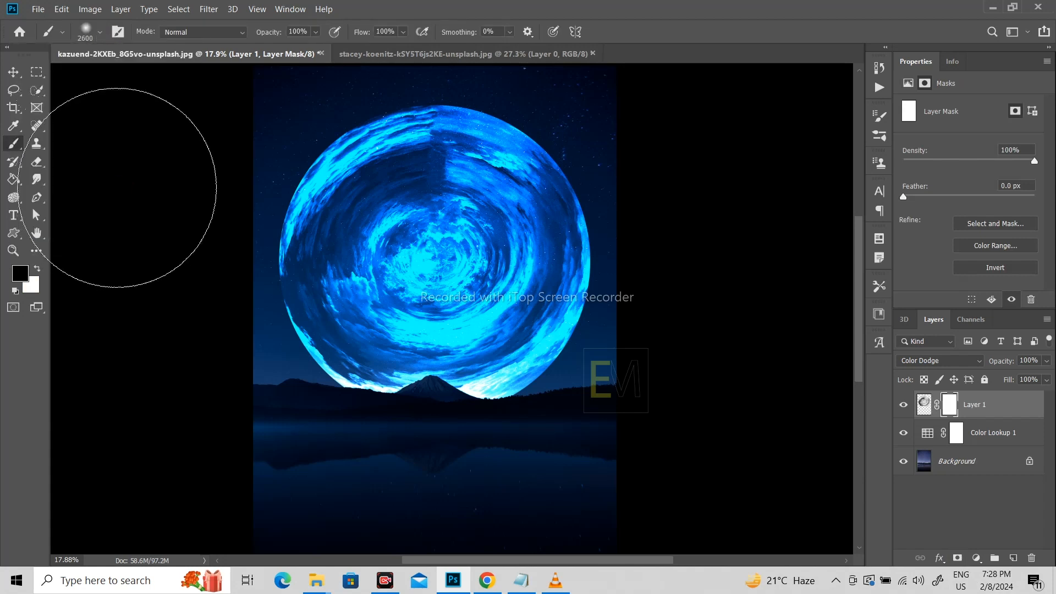
# - Reduce the soft brush to 400 px and set its opacity to 68%
pyautogui.press('[')
pyautogui.press('[')
pyautogui.press('[')
pyautogui.press('[')
pyautogui.press('[')
pyautogui.press('[')
pyautogui.press('[')
pyautogui.press('[')
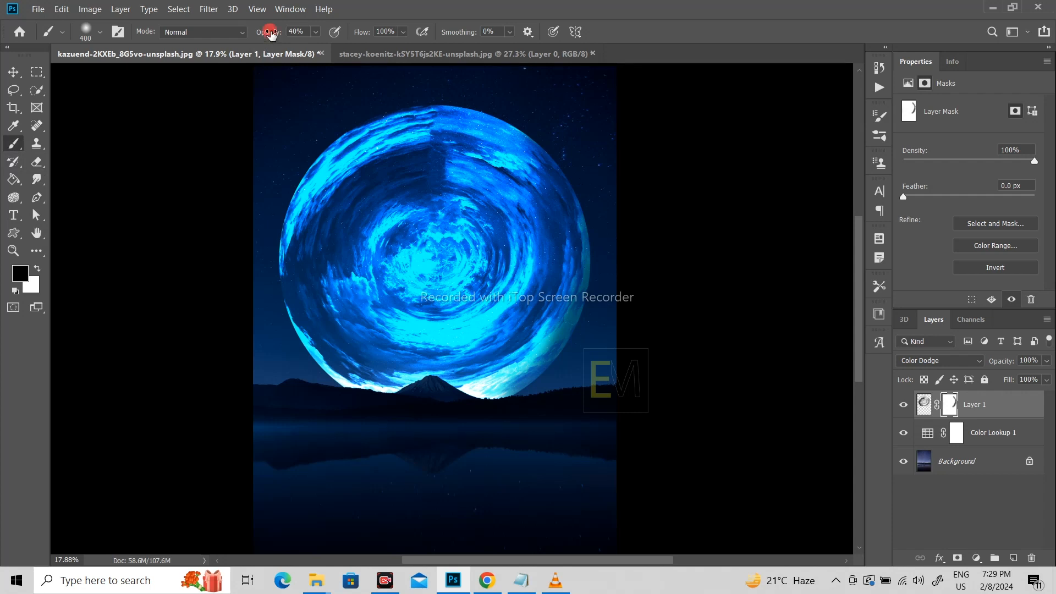
pyautogui.moveTo(271, 33); pyautogui.dragTo(289, 33)
# - Paint black on the mask along the moon's right rim, from the mountain line up to the top, to soften it
pyautogui.moveTo(582, 305)
pyautogui.mouseDown()
pyautogui.moveTo(556, 368)
pyautogui.moveTo(520, 386)
pyautogui.mouseUp()
pyautogui.moveTo(577, 326); pyautogui.dragTo(486, 409)
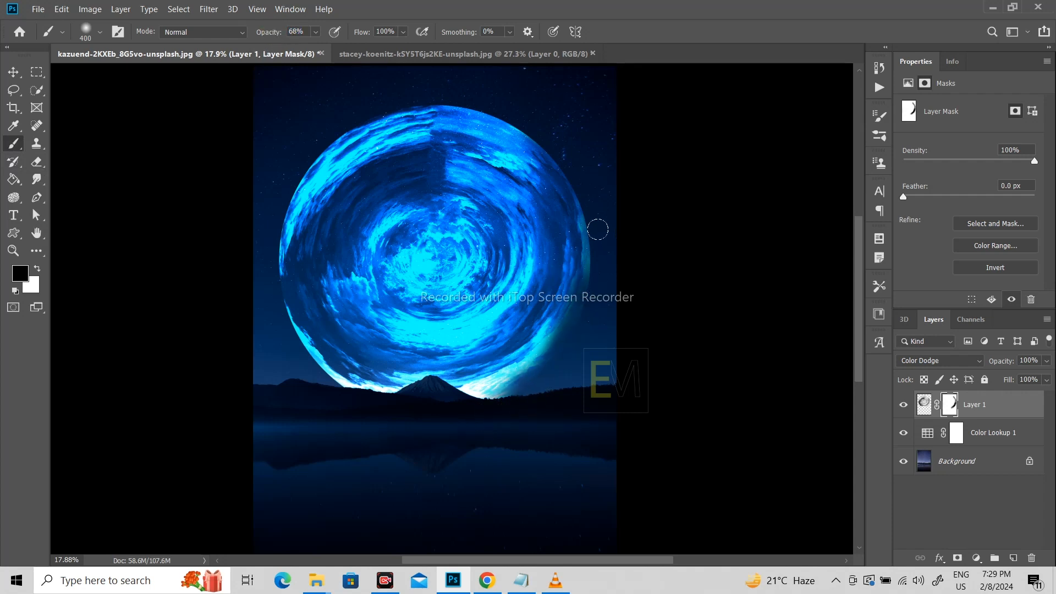
pyautogui.moveTo(594, 228)
pyautogui.mouseDown()
pyautogui.moveTo(598, 256)
pyautogui.moveTo(591, 204)
pyautogui.moveTo(594, 300)
pyautogui.mouseUp()
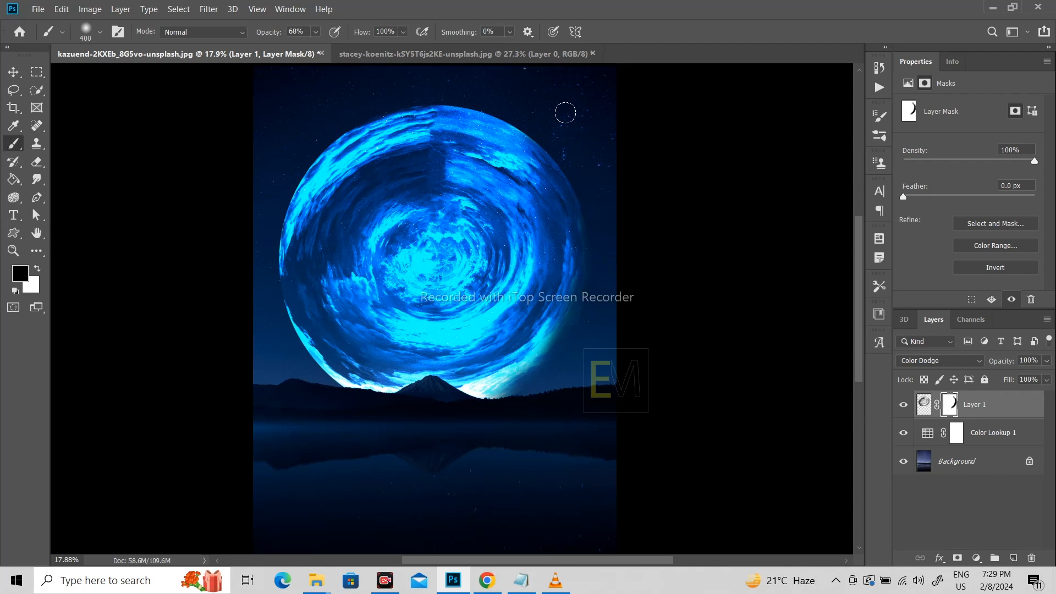
pyautogui.moveTo(541, 130)
pyautogui.mouseDown()
pyautogui.moveTo(567, 168)
pyautogui.moveTo(569, 156)
pyautogui.mouseUp()
pyautogui.moveTo(497, 95); pyautogui.dragTo(527, 109)
pyautogui.moveTo(444, 89)
pyautogui.mouseDown()
pyautogui.moveTo(531, 123)
pyautogui.moveTo(449, 85)
pyautogui.moveTo(527, 129)
pyautogui.mouseUp()
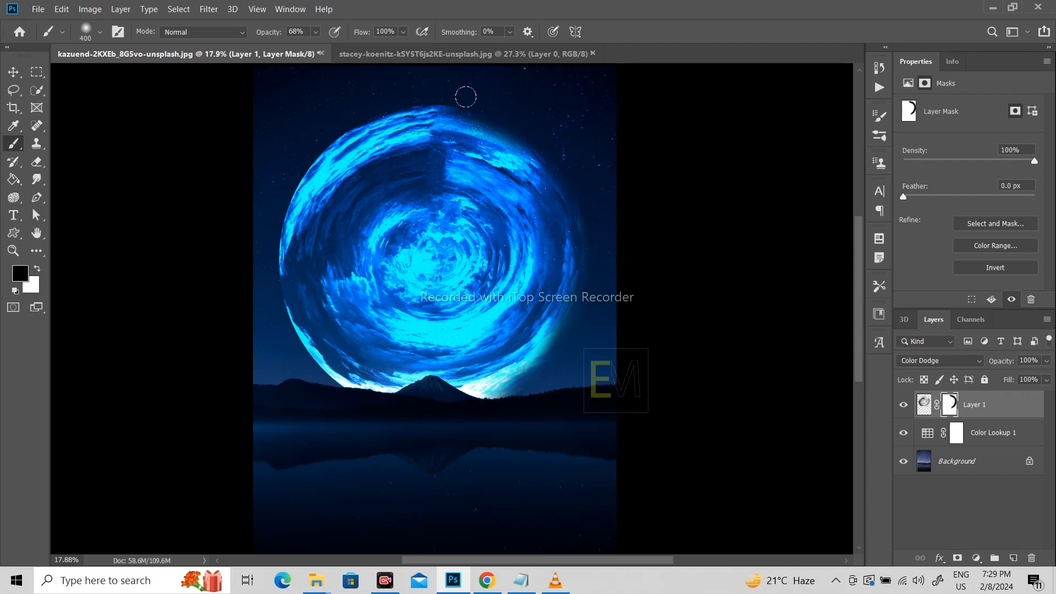
# - Soften the moon's top and left rim by painting black on the mask along its edge
pyautogui.moveTo(448, 94)
pyautogui.mouseDown()
pyautogui.moveTo(403, 92)
pyautogui.moveTo(330, 121)
pyautogui.moveTo(278, 165)
pyautogui.moveTo(381, 97)
pyautogui.moveTo(248, 184)
pyautogui.mouseUp()
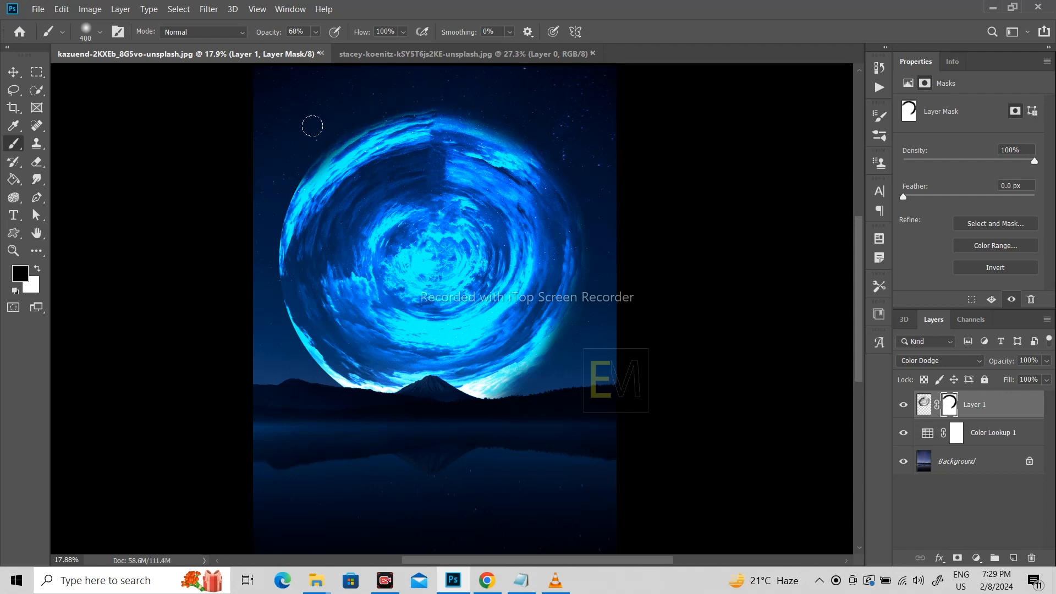
pyautogui.moveTo(312, 126); pyautogui.dragTo(258, 232)
pyautogui.moveTo(288, 151); pyautogui.dragTo(257, 322)
pyautogui.moveTo(254, 250)
pyautogui.mouseDown()
pyautogui.moveTo(283, 370)
pyautogui.moveTo(269, 295)
pyautogui.moveTo(266, 316)
pyautogui.moveTo(286, 315)
pyautogui.moveTo(279, 309)
pyautogui.moveTo(290, 335)
pyautogui.mouseUp()
pyautogui.moveTo(284, 172)
pyautogui.mouseDown()
pyautogui.moveTo(269, 242)
pyautogui.moveTo(286, 187)
pyautogui.moveTo(273, 170)
pyautogui.mouseUp()
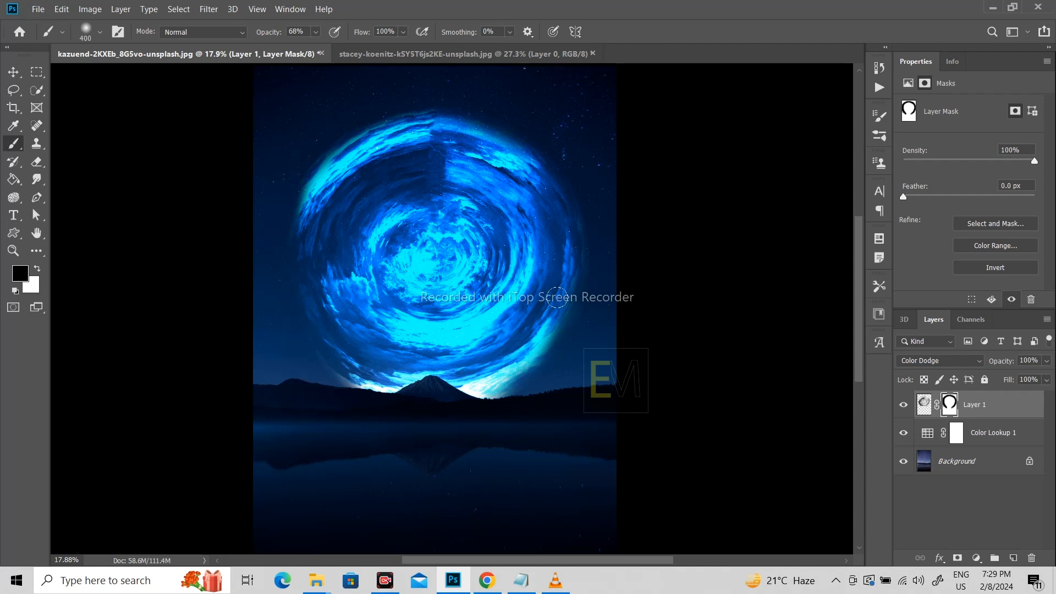
pyautogui.moveTo(376, 106); pyautogui.dragTo(469, 91)
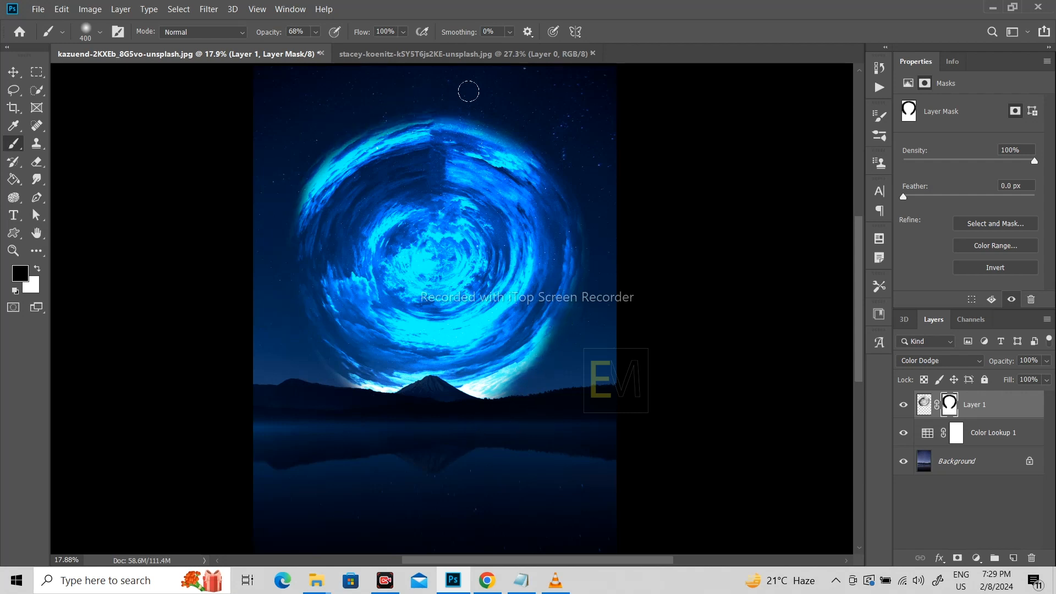
# - Paint black on the layer mask along the moon's upper-left edge to fade its remaining bright rim
pyautogui.moveTo(348, 123)
pyautogui.mouseDown()
pyautogui.moveTo(325, 130)
pyautogui.moveTo(301, 229)
pyautogui.mouseUp()
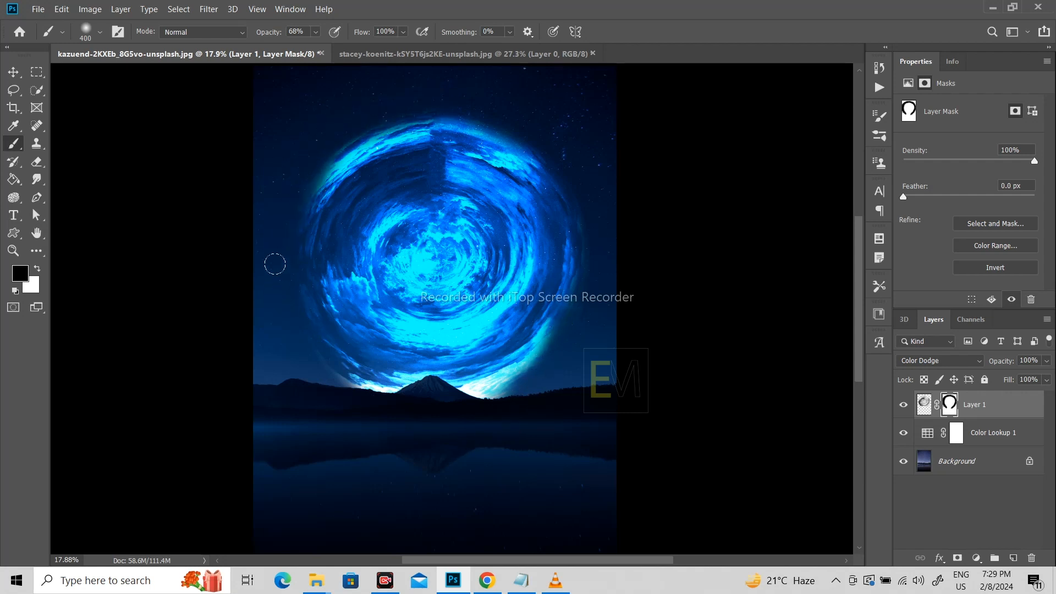
pyautogui.scroll(-6, 492, 262)
pyautogui.scroll(5, 484, 311)
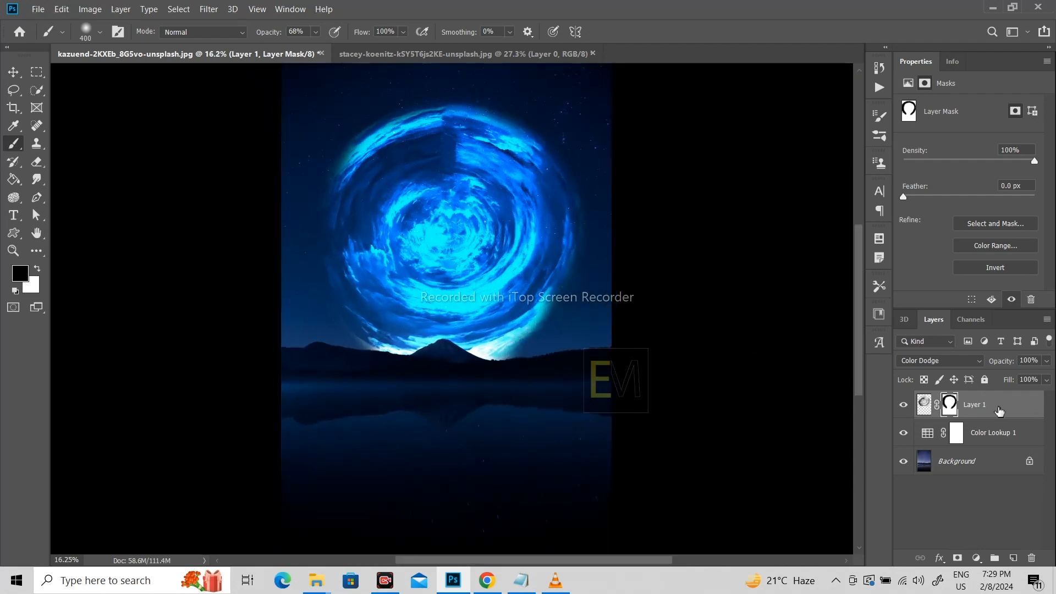
# - Place a vertically flipped duplicate of the masked moon layer over the lake below the mountains as its reflection
pyautogui.hotkey('ctrl', 'j')
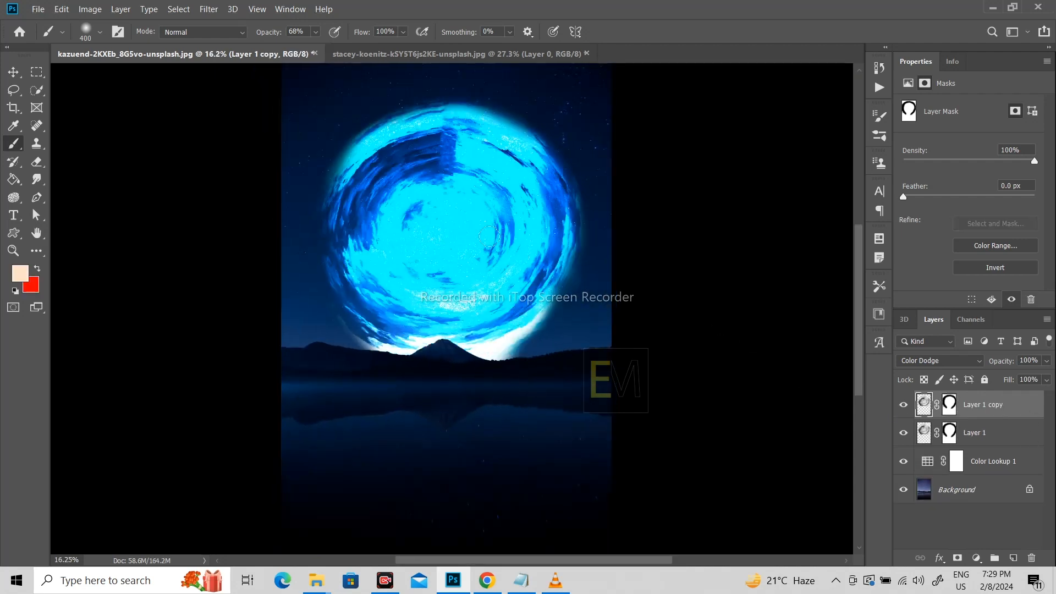
pyautogui.hotkey('ctrl', 't')
pyautogui.rightClick(476, 220)
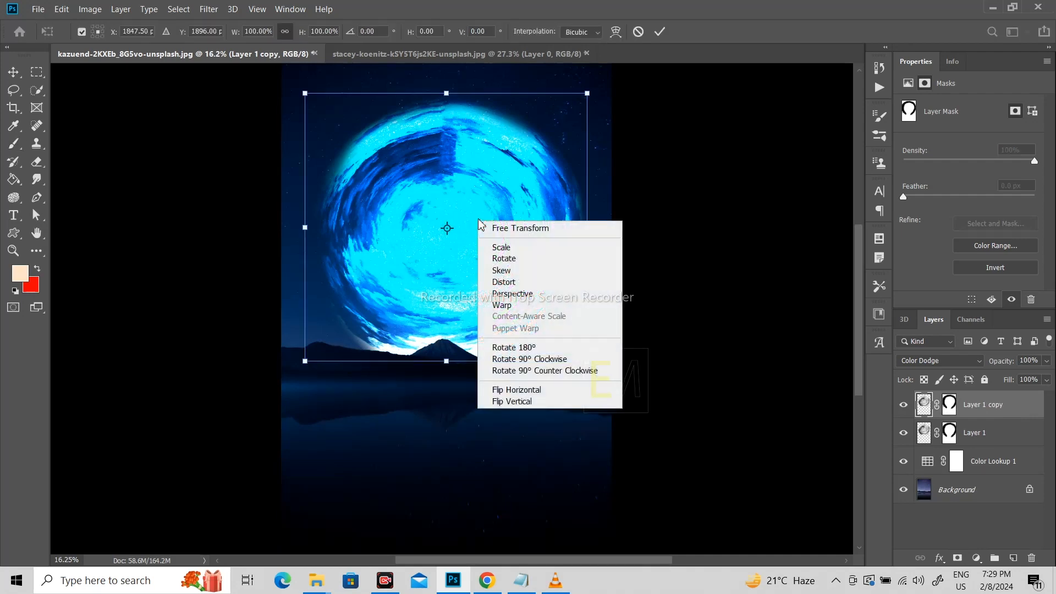
pyautogui.click(512, 402)
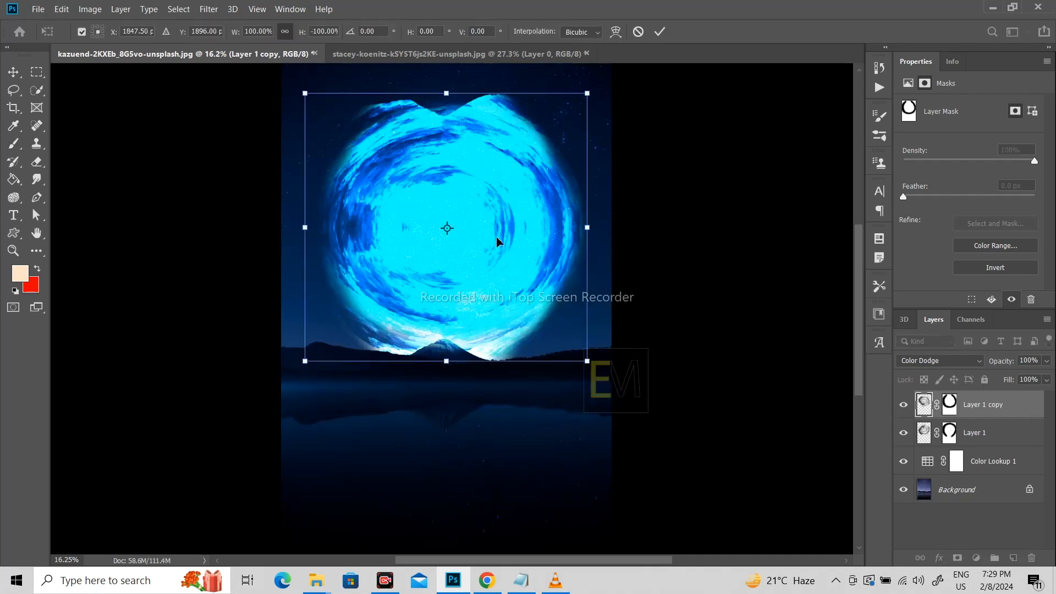
pyautogui.moveTo(497, 242)
pyautogui.mouseDown()
pyautogui.moveTo(499, 550)
pyautogui.moveTo(501, 541)
pyautogui.mouseUp()
pyautogui.press('Return')
pyautogui.scroll(-5, 610, 365)
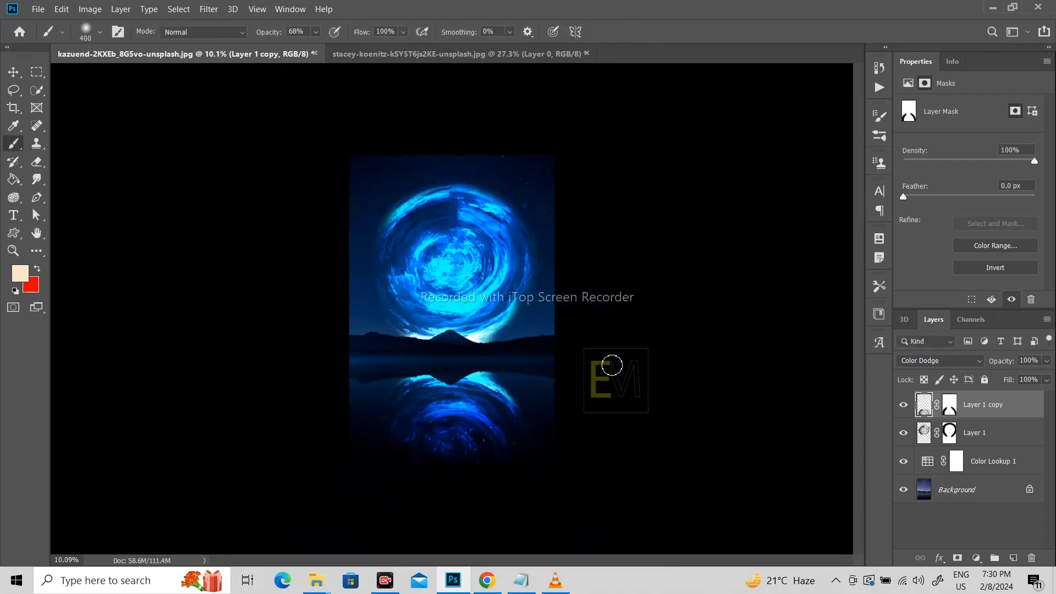
# - Lower the reflection layer's opacity to 47% and deselect the layer using the Move tool
pyautogui.scroll(3, 578, 411)
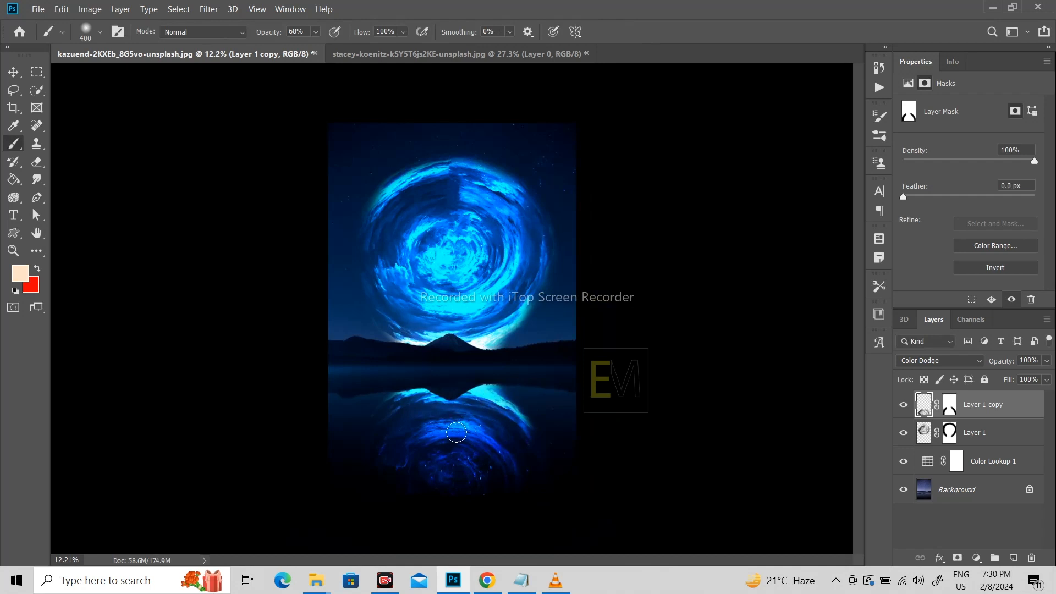
pyautogui.click(1047, 361)
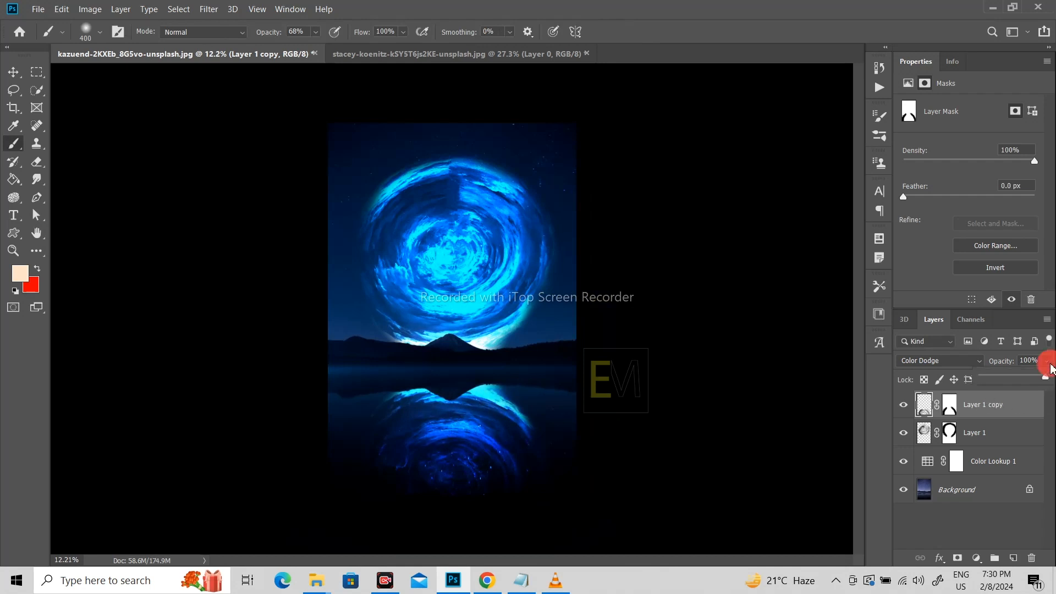
pyautogui.moveTo(1038, 380); pyautogui.dragTo(1013, 382)
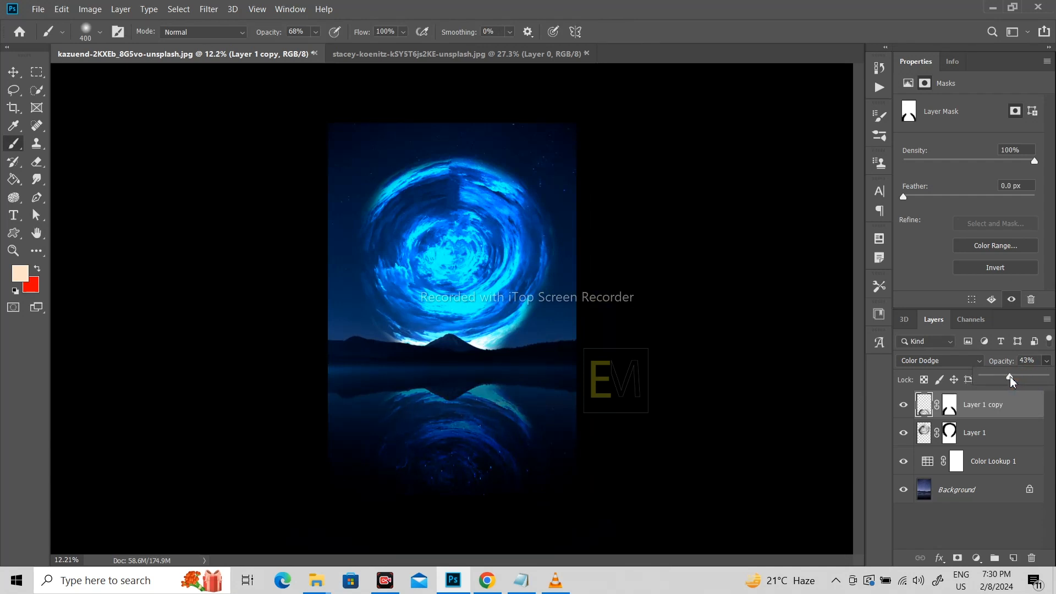
pyautogui.click(9, 76)
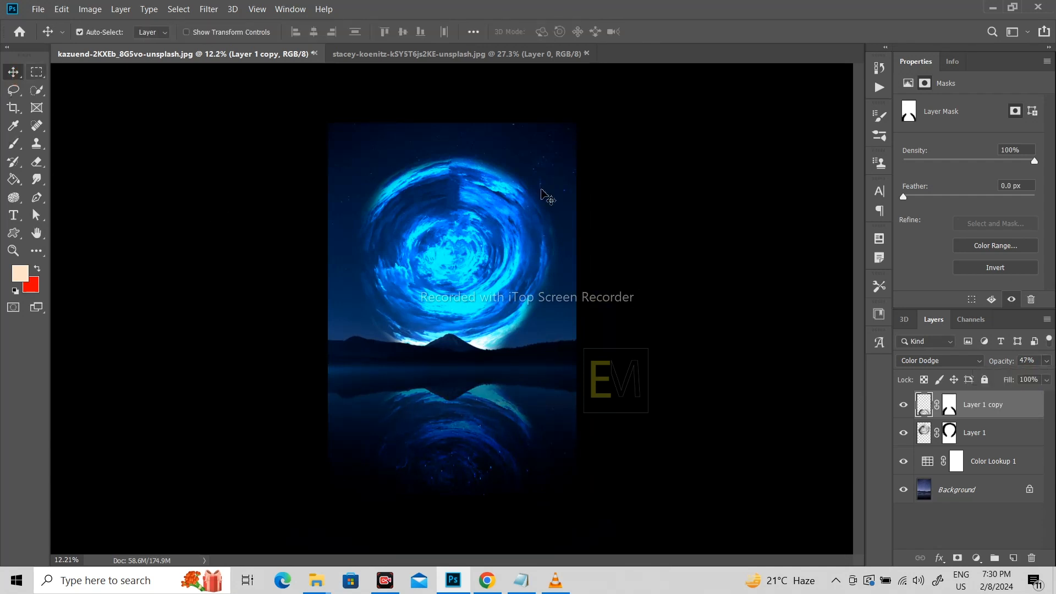
pyautogui.click(632, 272)
pyautogui.scroll(2, 494, 400)
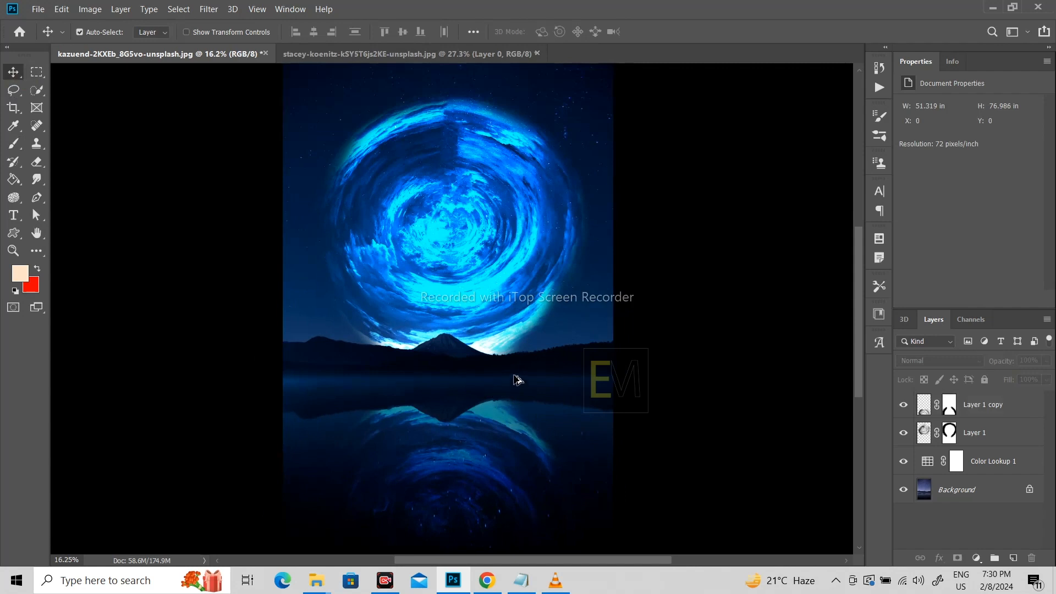
pyautogui.scroll(-3, 533, 277)
pyautogui.scroll(3, 509, 319)
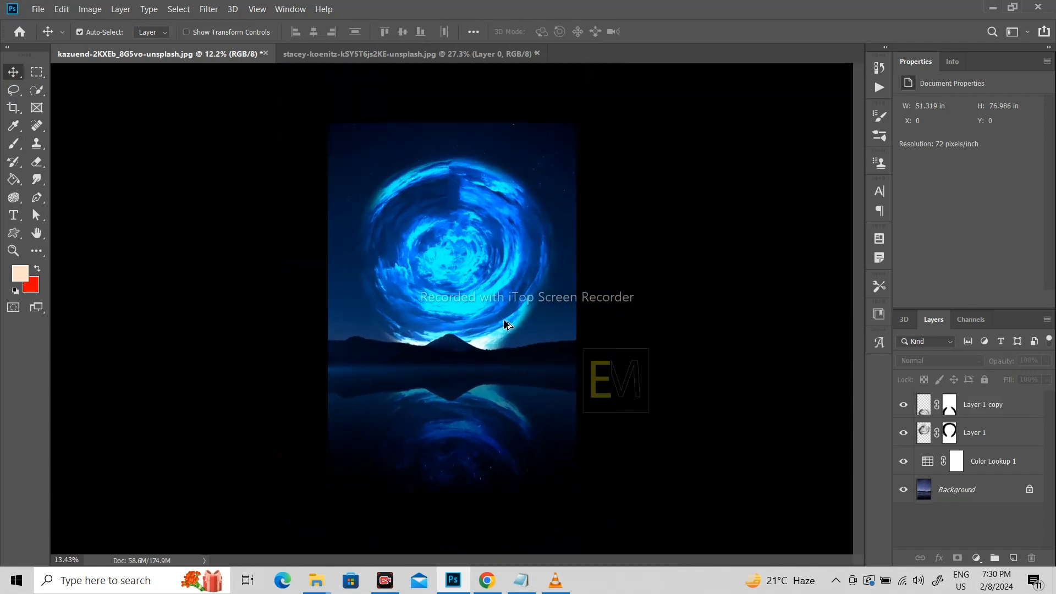
pyautogui.scroll(-1, 523, 317)
pyautogui.scroll(1, 524, 315)
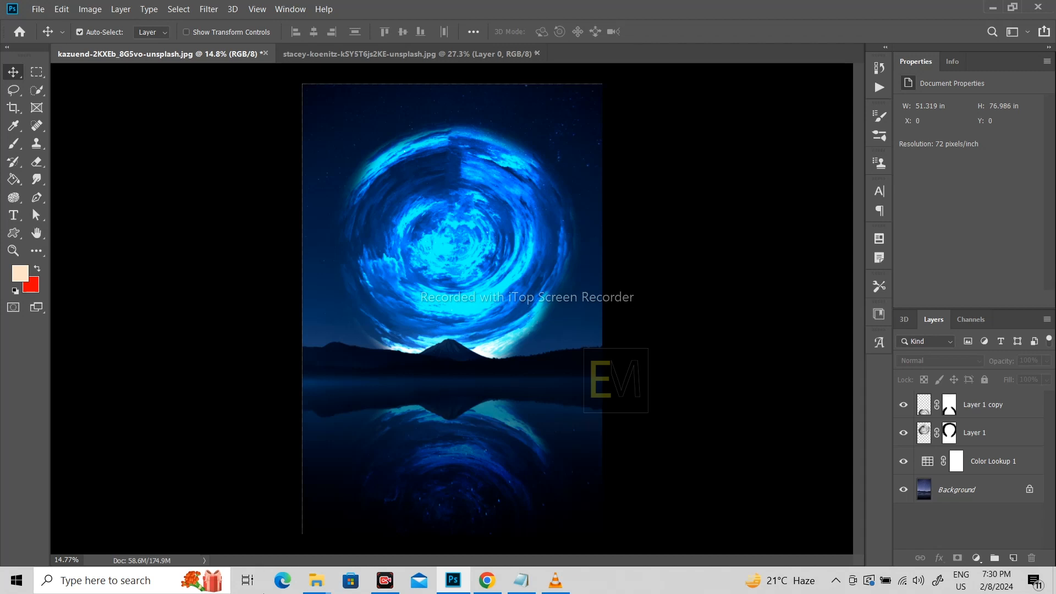
pyautogui.click(385, 580)
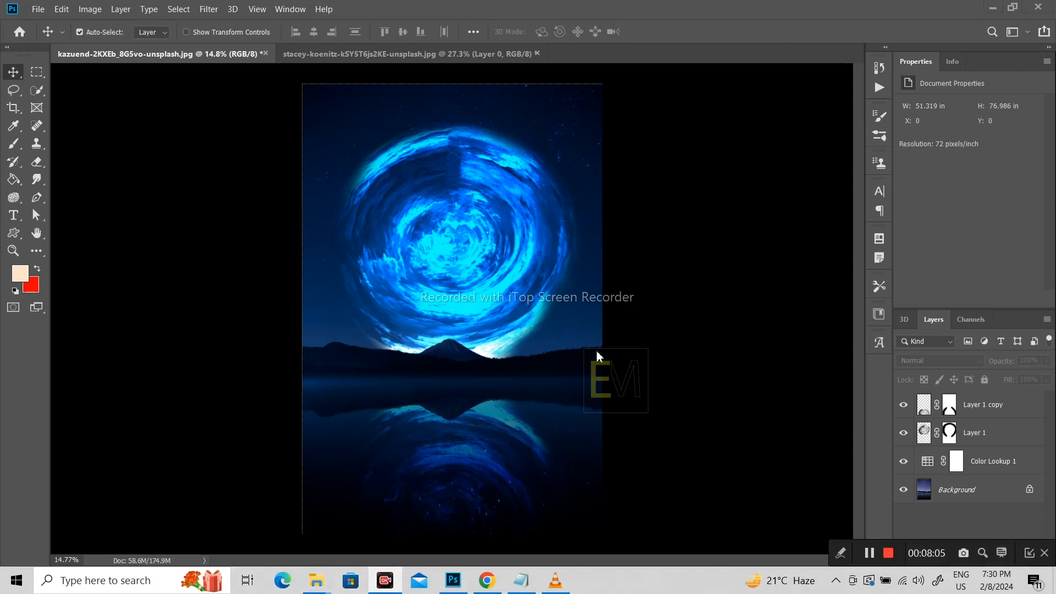